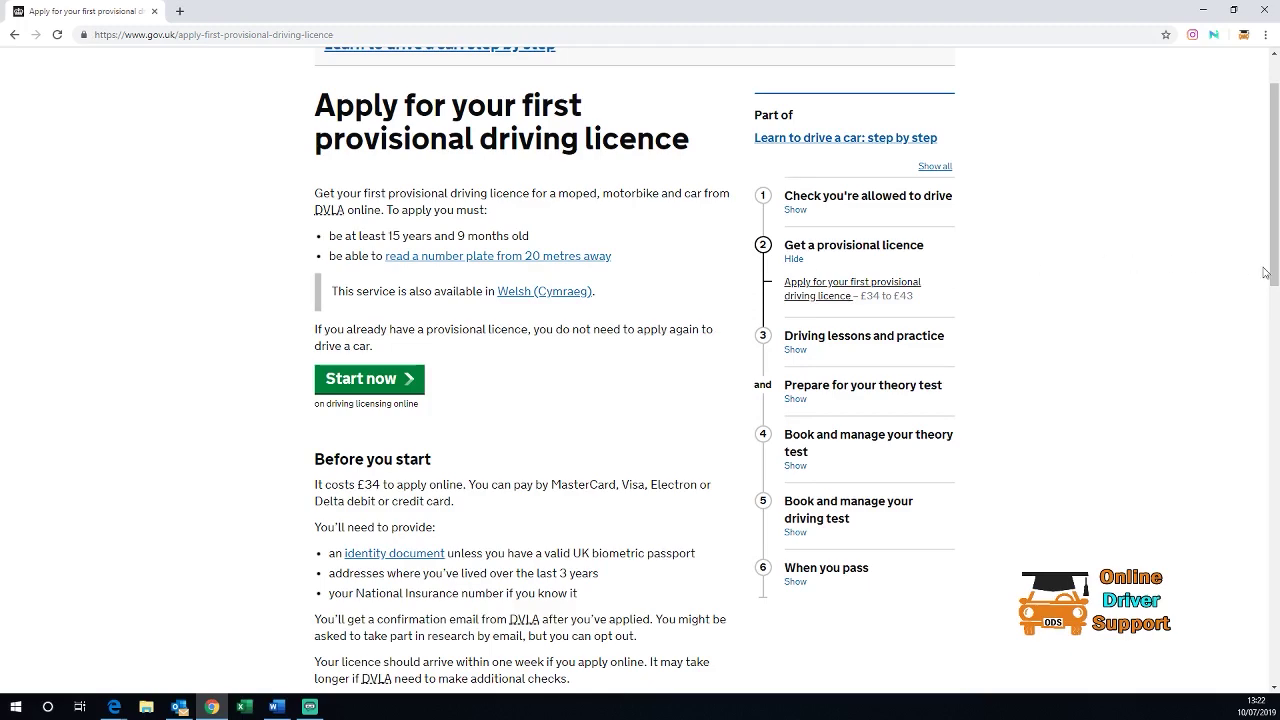
# Start the online provisional licence application and continue past the authentication and data security pages
pyautogui.scroll(-1, 1267, 273)
pyautogui.scroll(-1, 1274, 290)
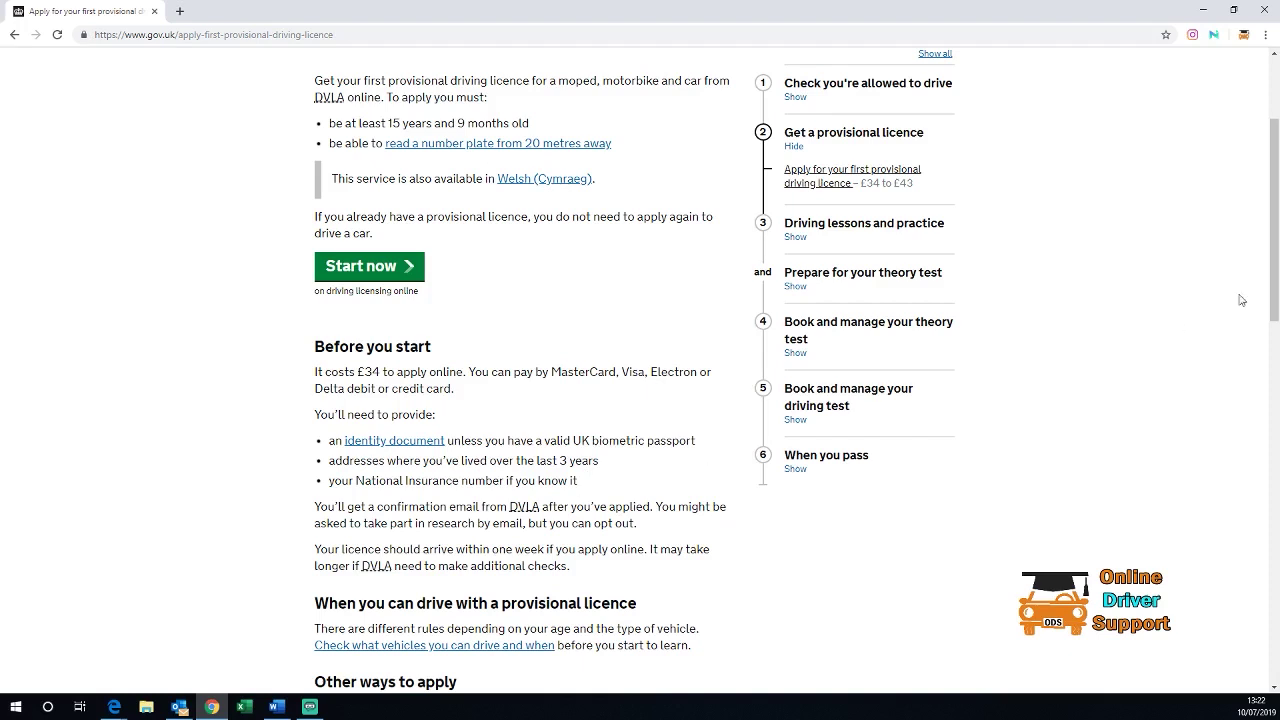
pyautogui.scroll(-2, 1243, 297)
pyautogui.scroll(-3, 962, 410)
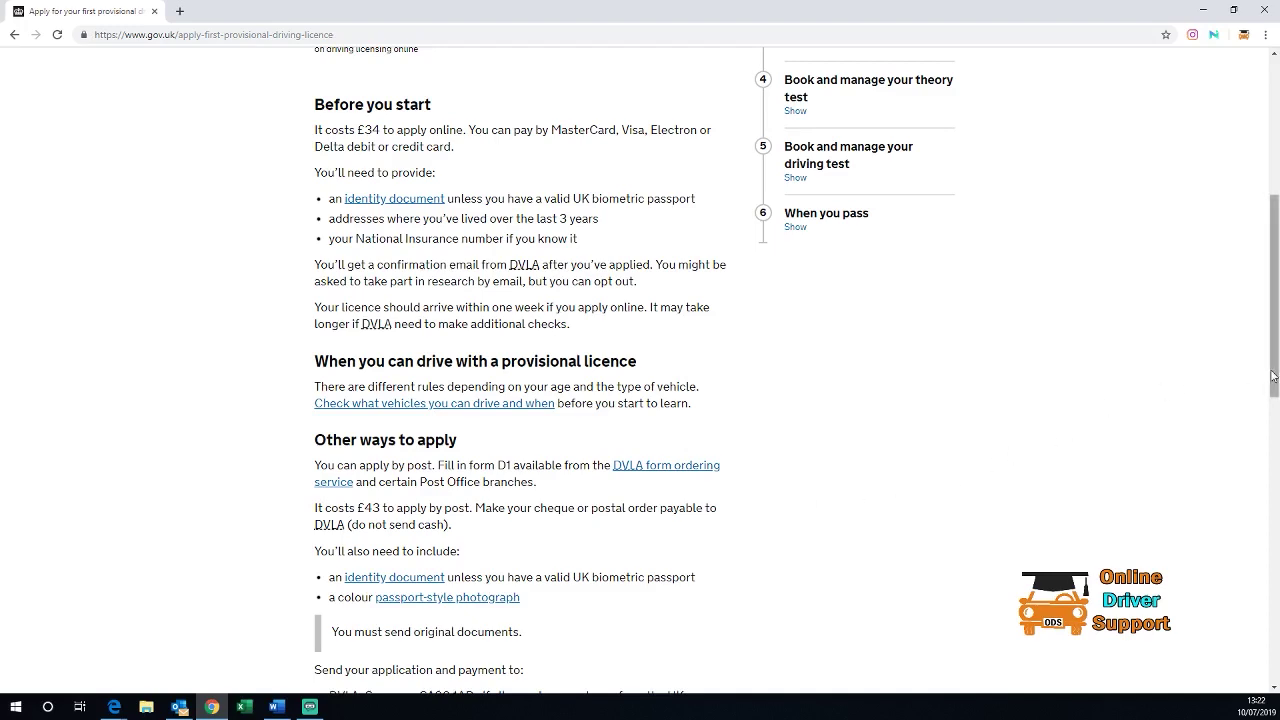
pyautogui.moveTo(1275, 376); pyautogui.dragTo(1243, 299)
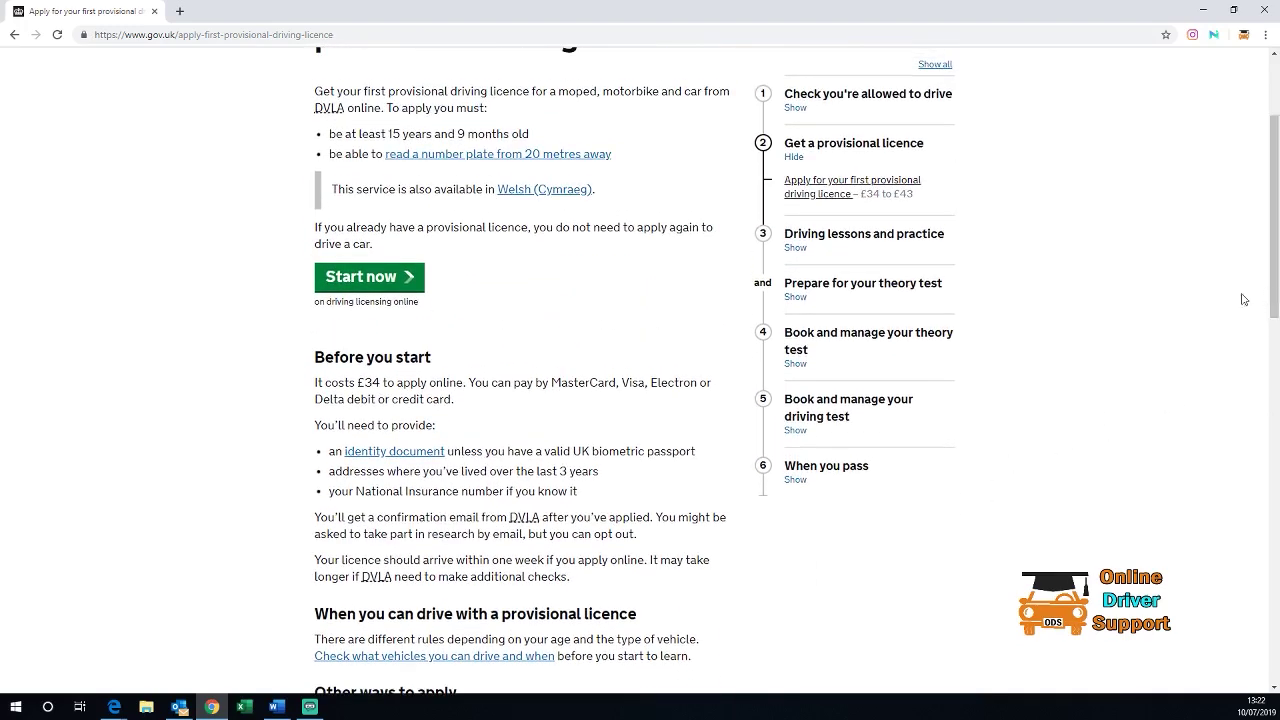
pyautogui.click(383, 284)
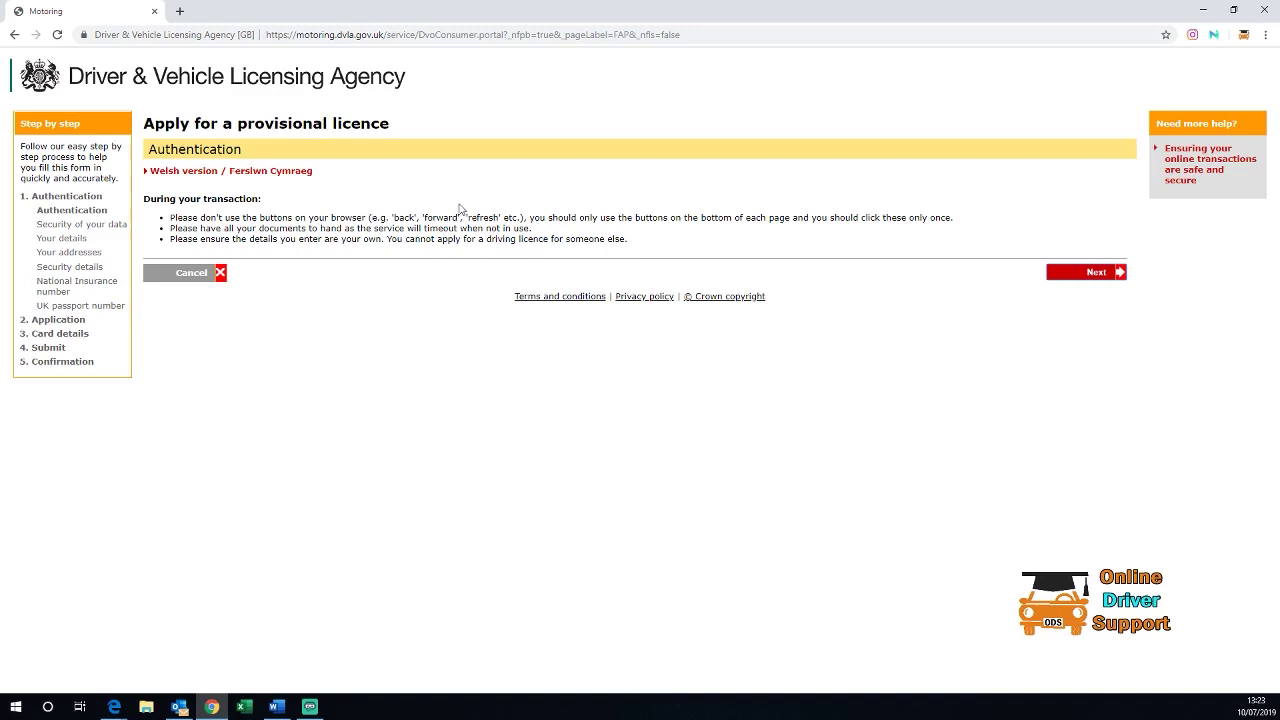
pyautogui.click(1104, 279)
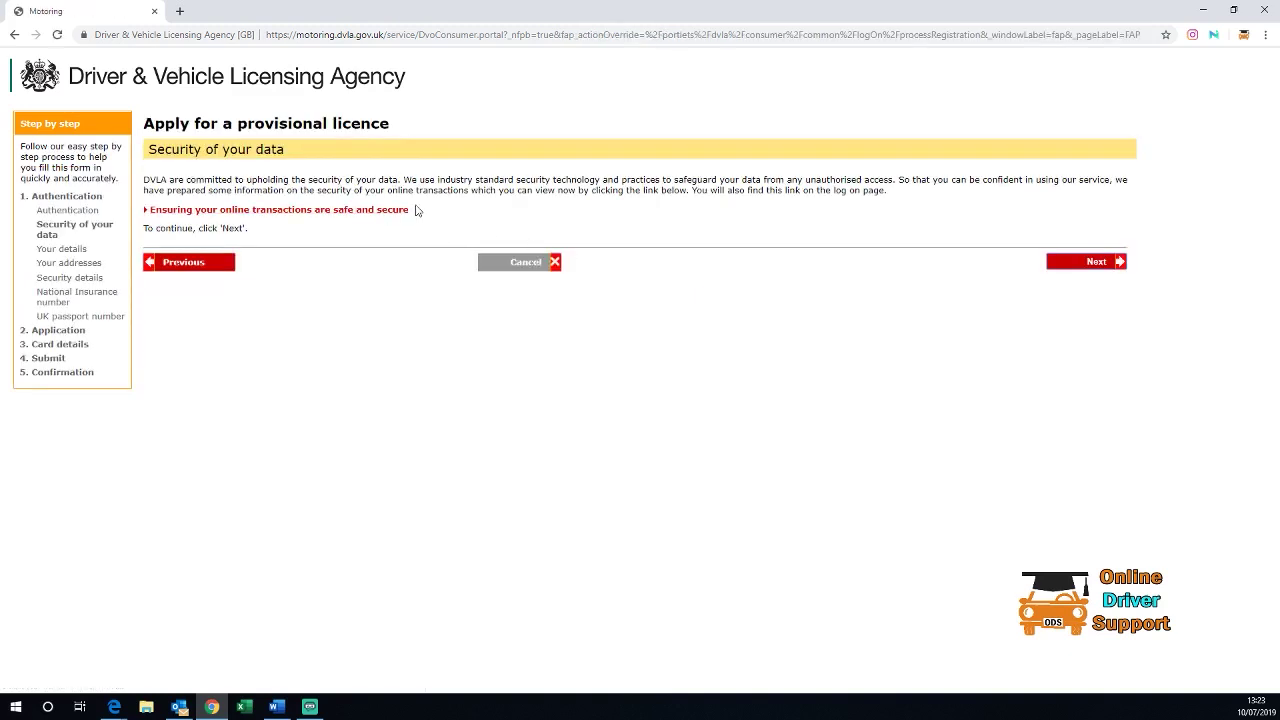
pyautogui.click(1089, 266)
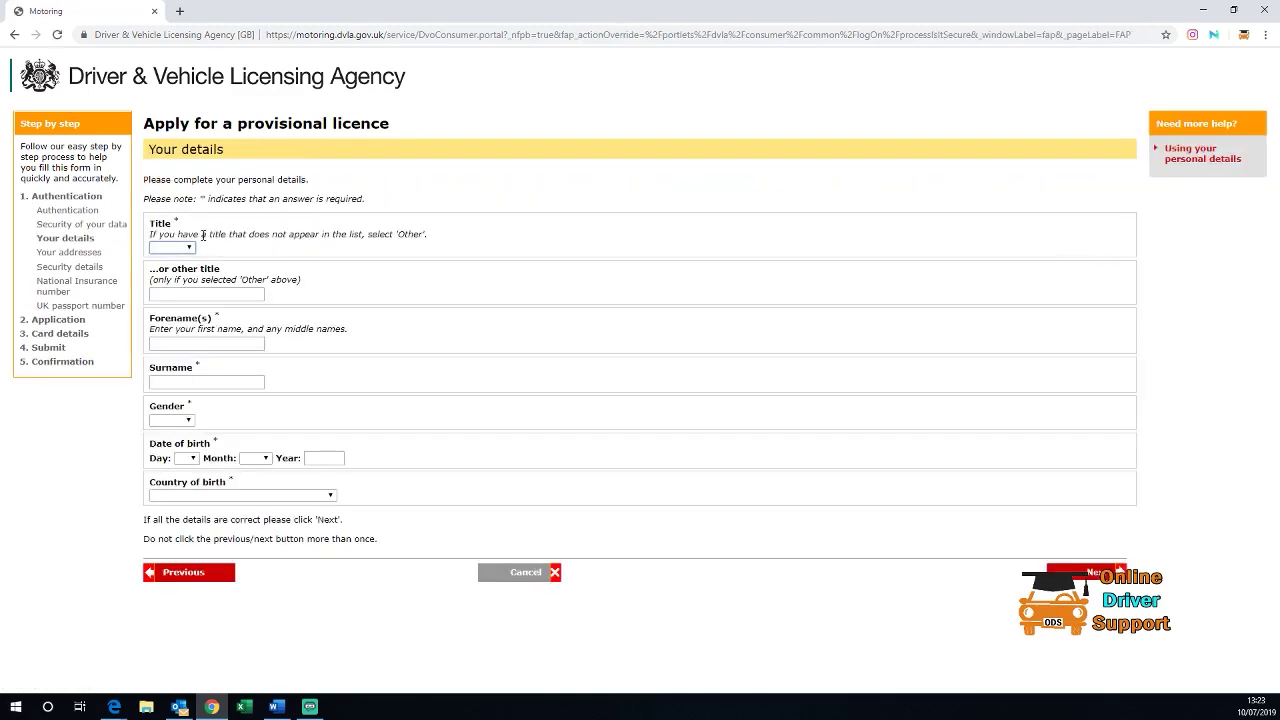
# Fill in the applicant's title as Mrs, the forename and surname, and the gender as Female
pyautogui.click(189, 248)
pyautogui.click(177, 283)
pyautogui.click(197, 344)
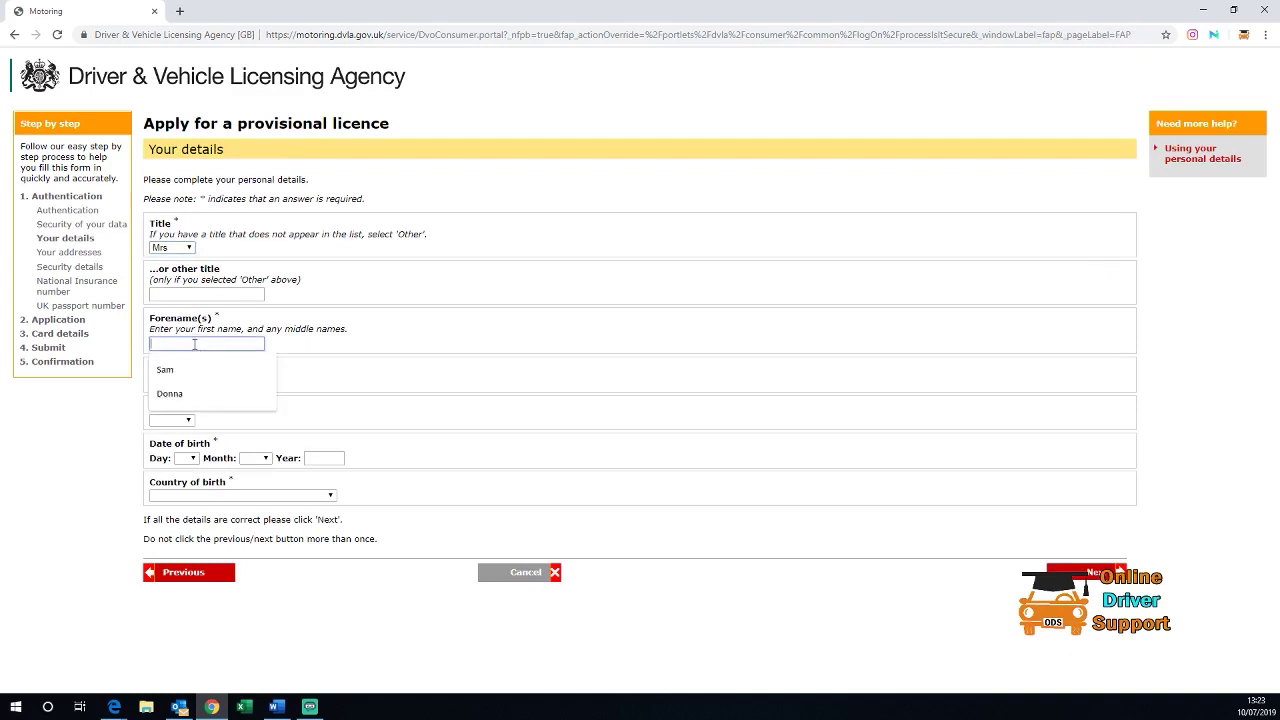
pyautogui.click(209, 395)
pyautogui.click(199, 384)
pyautogui.click(193, 428)
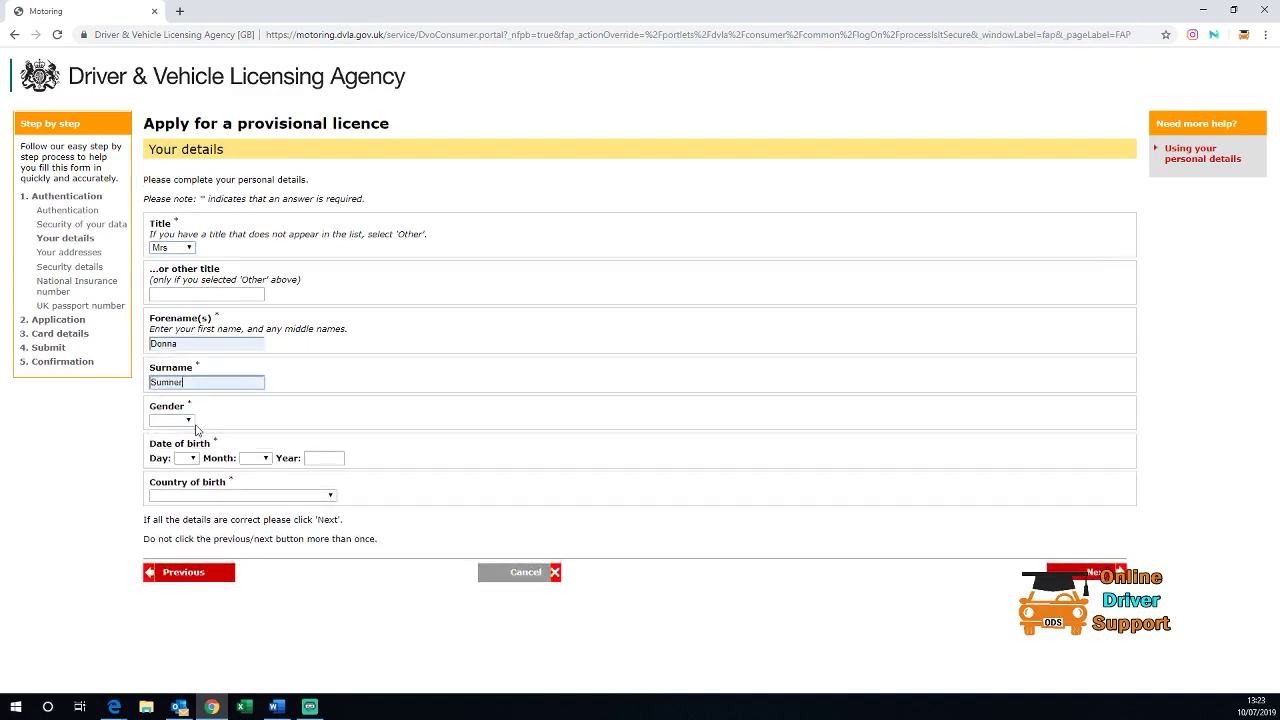
pyautogui.click(190, 421)
pyautogui.click(189, 447)
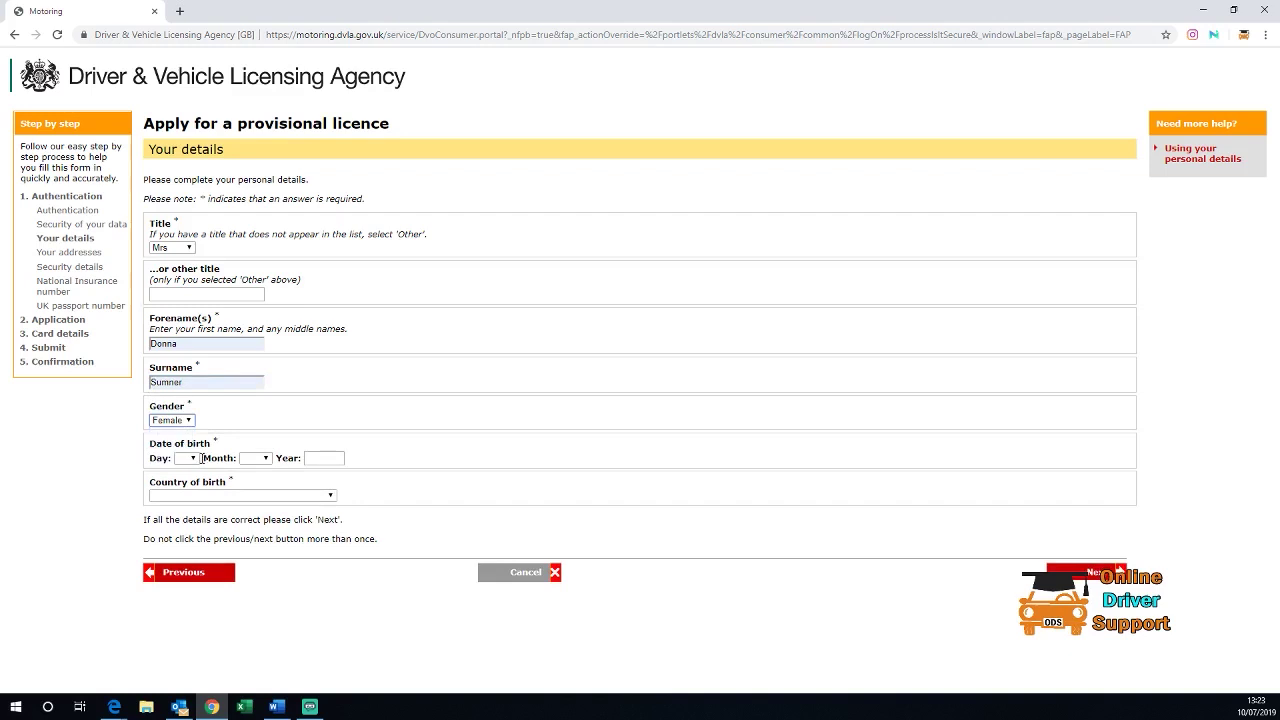
# Enter the applicant's date of birth, set the country of birth to United Kingdom, and submit the personal details
pyautogui.click(199, 460)
pyautogui.click(189, 481)
pyautogui.click(257, 459)
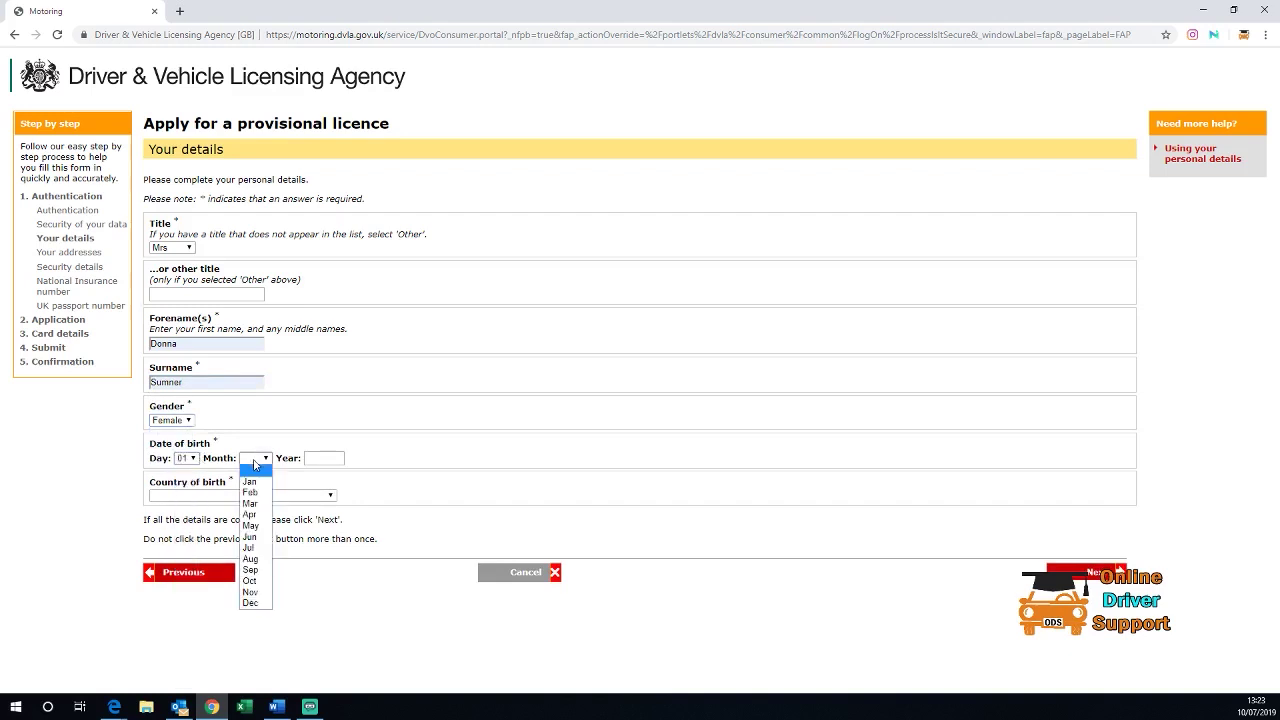
pyautogui.click(249, 483)
pyautogui.click(323, 458)
pyautogui.click(328, 488)
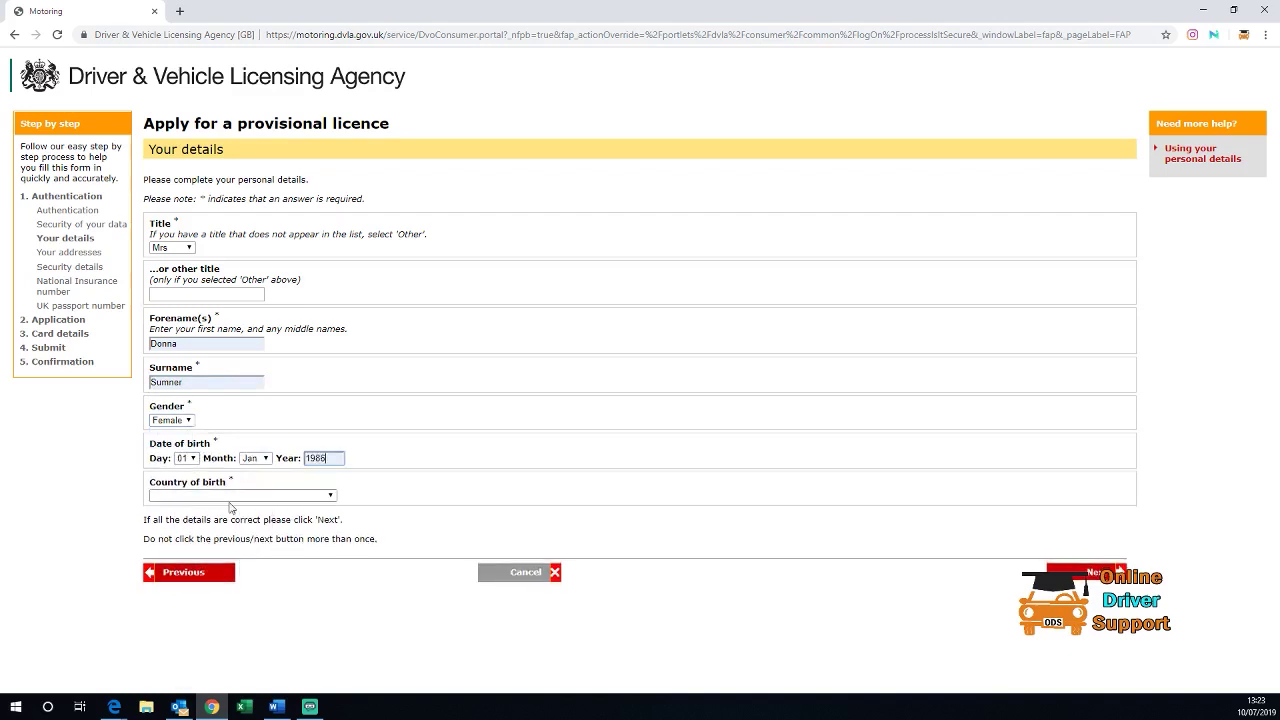
pyautogui.click(228, 496)
pyautogui.click(183, 284)
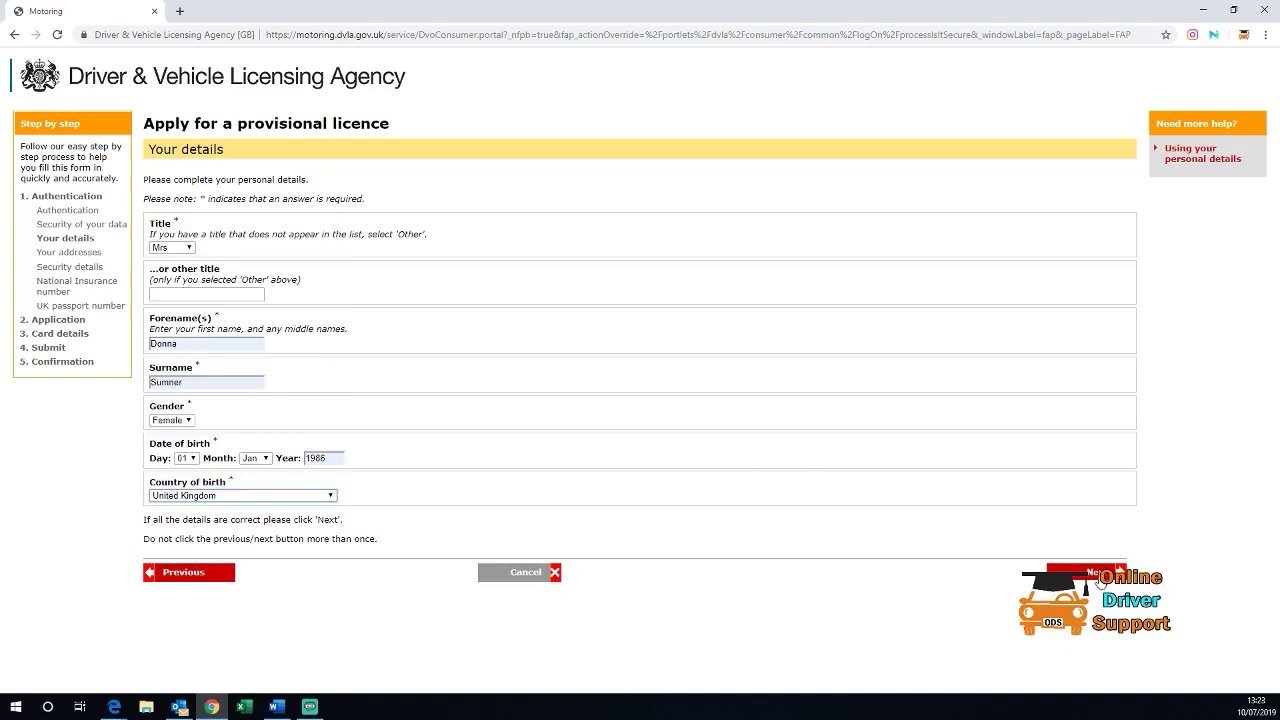
pyautogui.click(1099, 580)
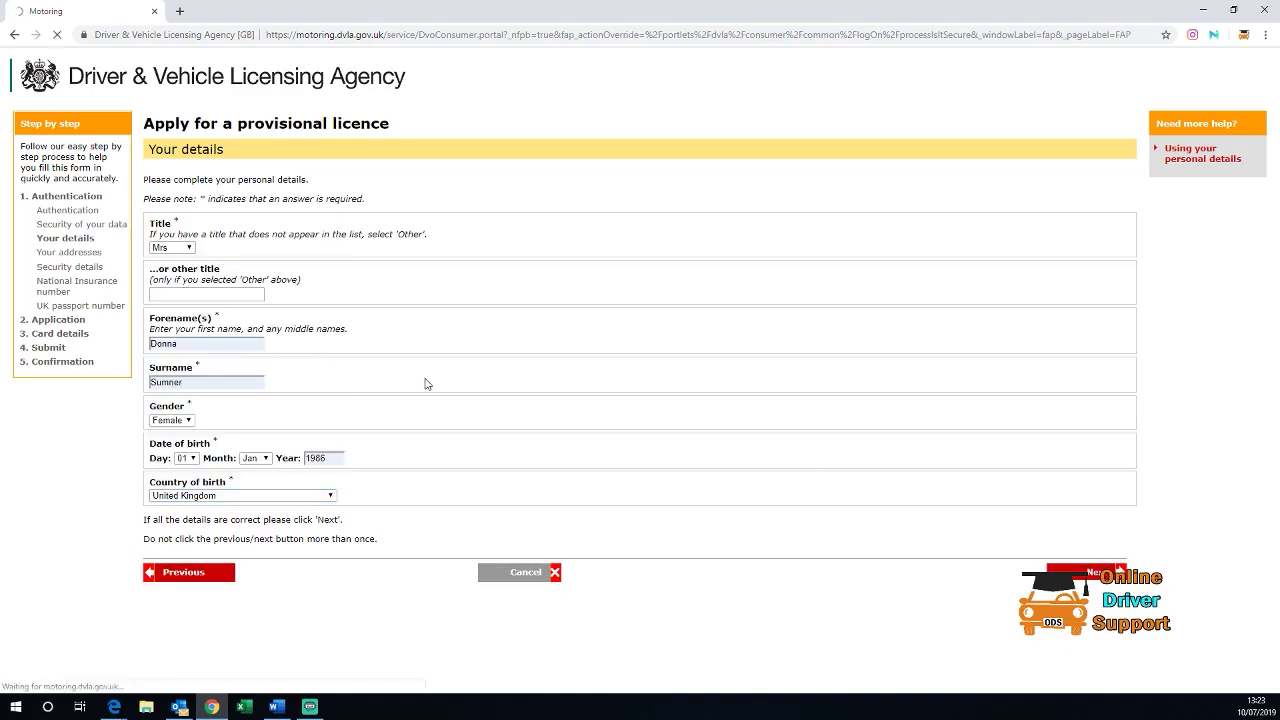
# Search for the applicant's address by house number and postcode, and accept the found address without supplementary information
pyautogui.click(190, 256)
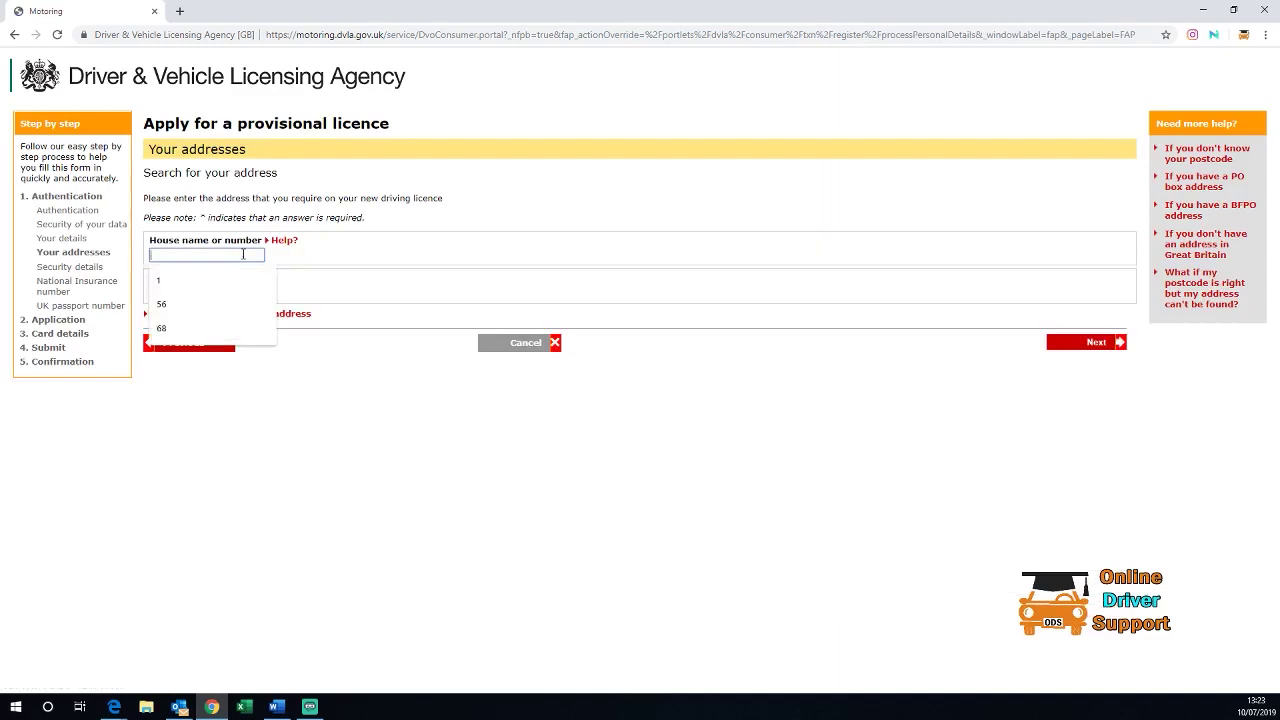
pyautogui.click(183, 326)
pyautogui.click(180, 294)
pyautogui.click(172, 318)
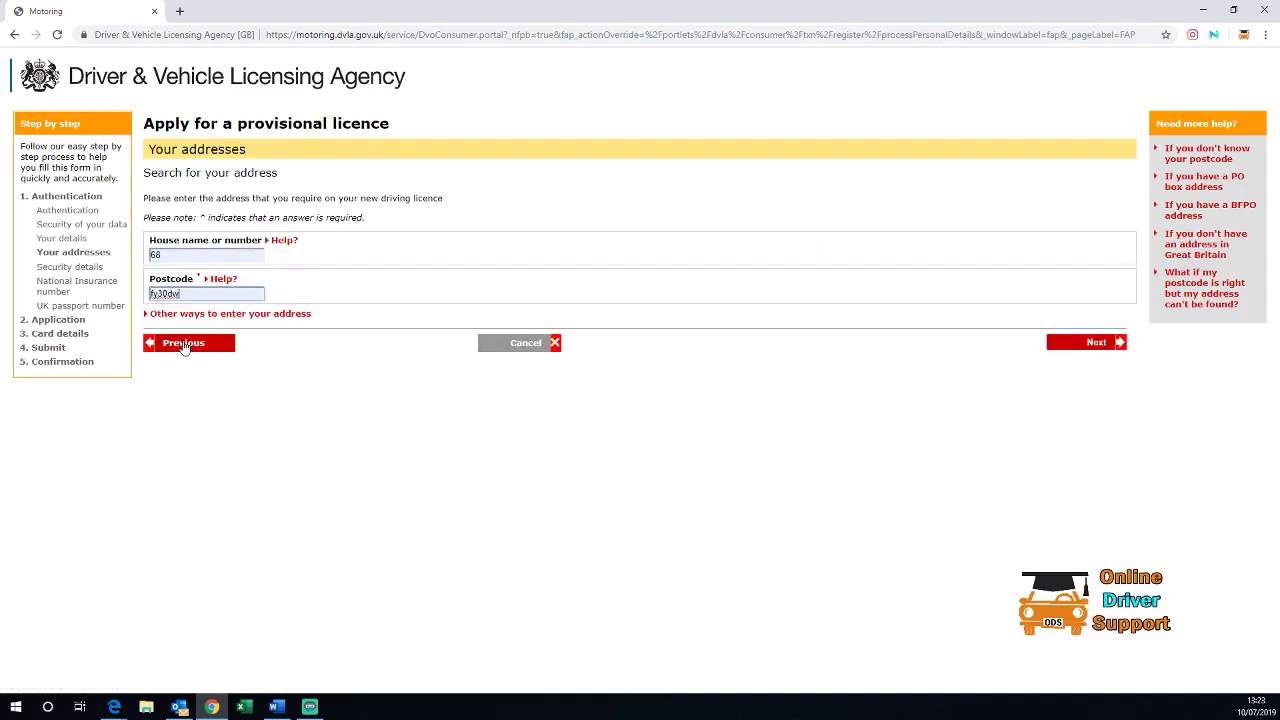
pyautogui.click(1078, 344)
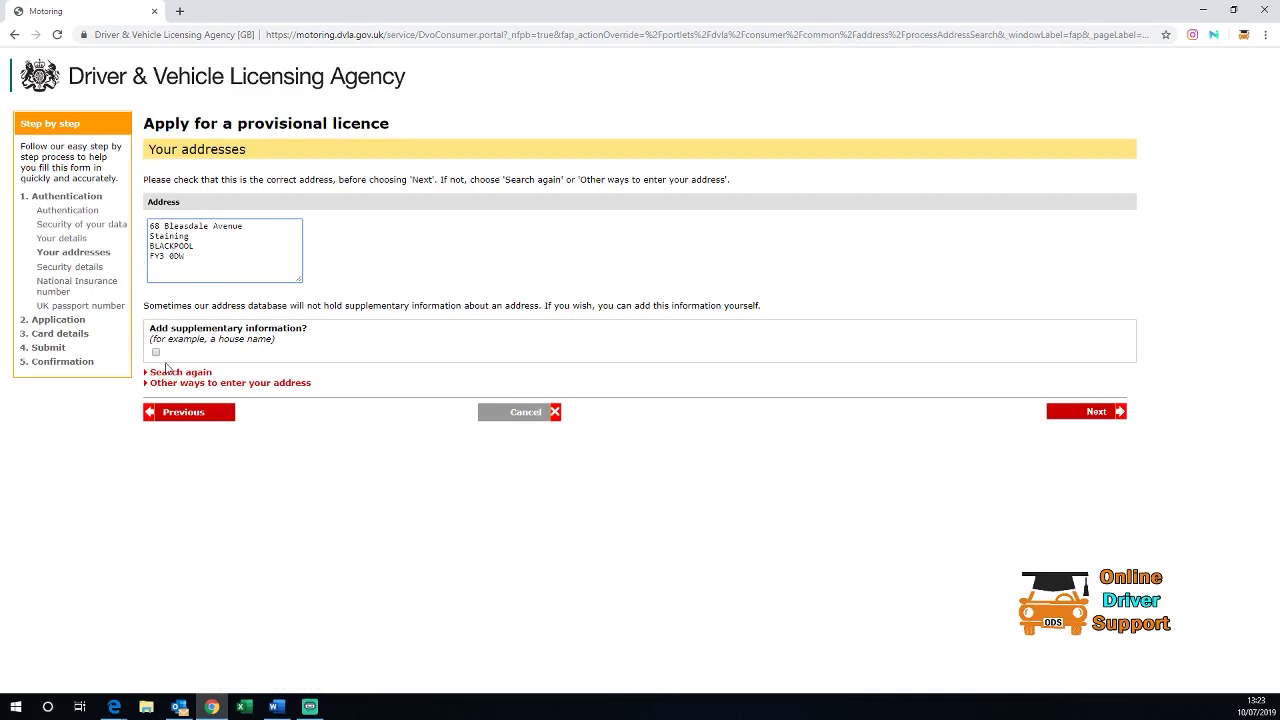
pyautogui.click(1080, 412)
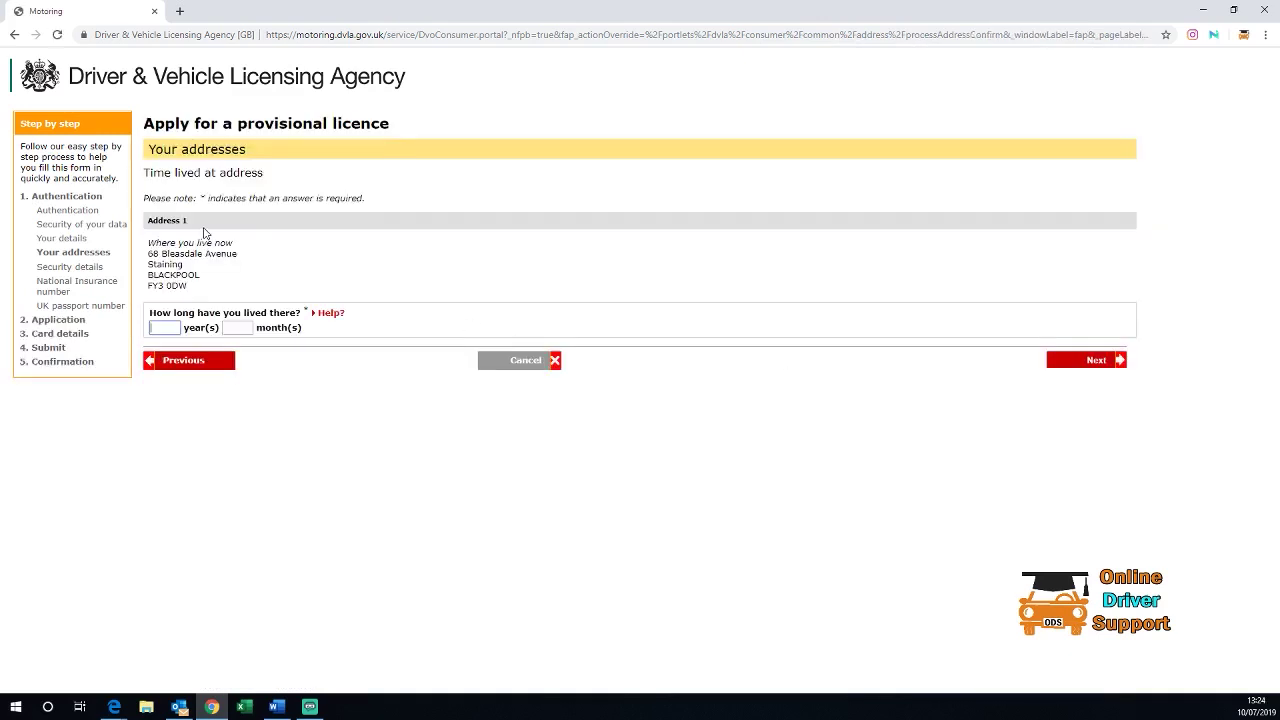
# State the time lived at the current address as 10 years and 0 months, and continue to the security details
pyautogui.click(164, 328)
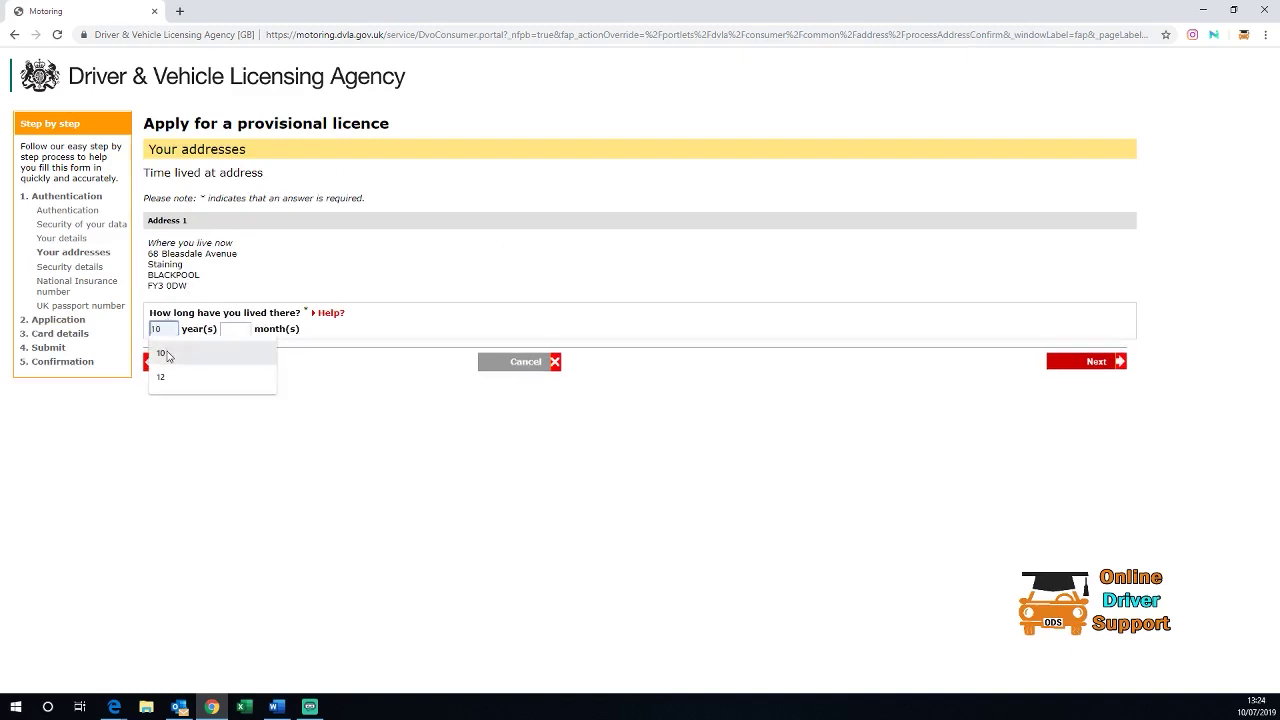
pyautogui.click(167, 355)
pyautogui.click(238, 328)
pyautogui.click(245, 350)
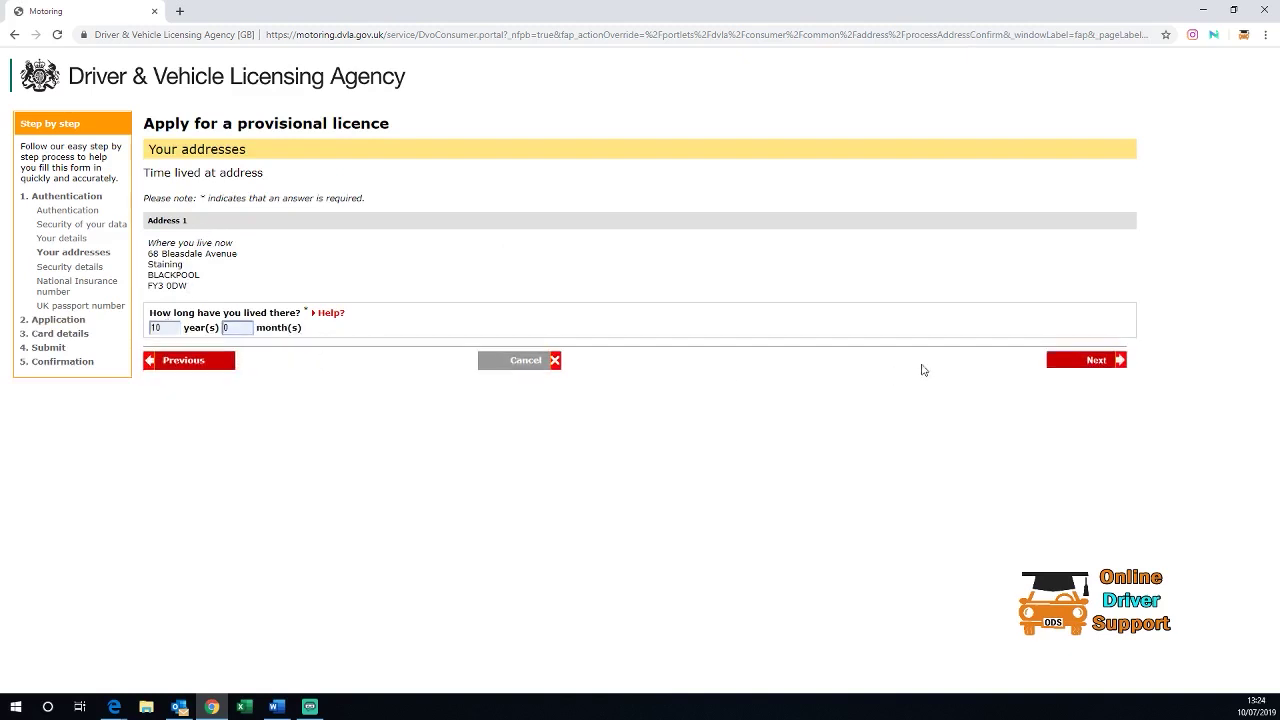
pyautogui.click(1098, 362)
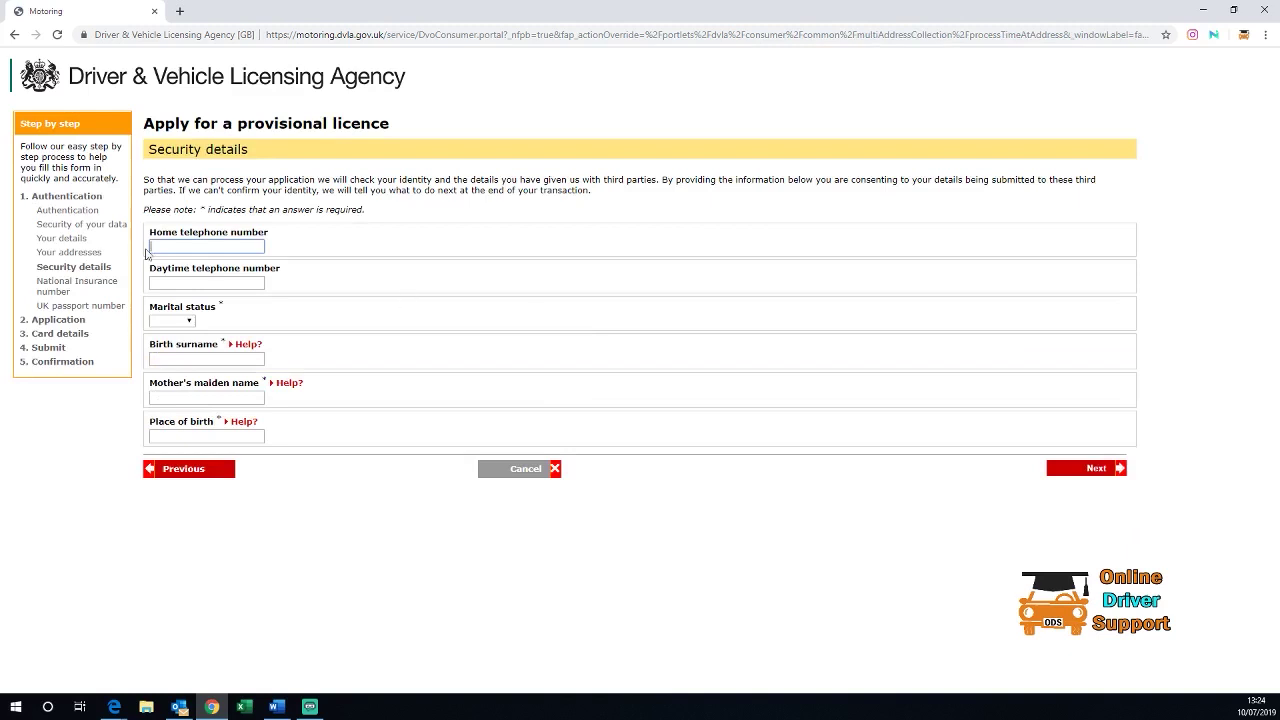
# Enter the applicant's home telephone number and set the marital status to Married
pyautogui.click(152, 248)
pyautogui.click(170, 276)
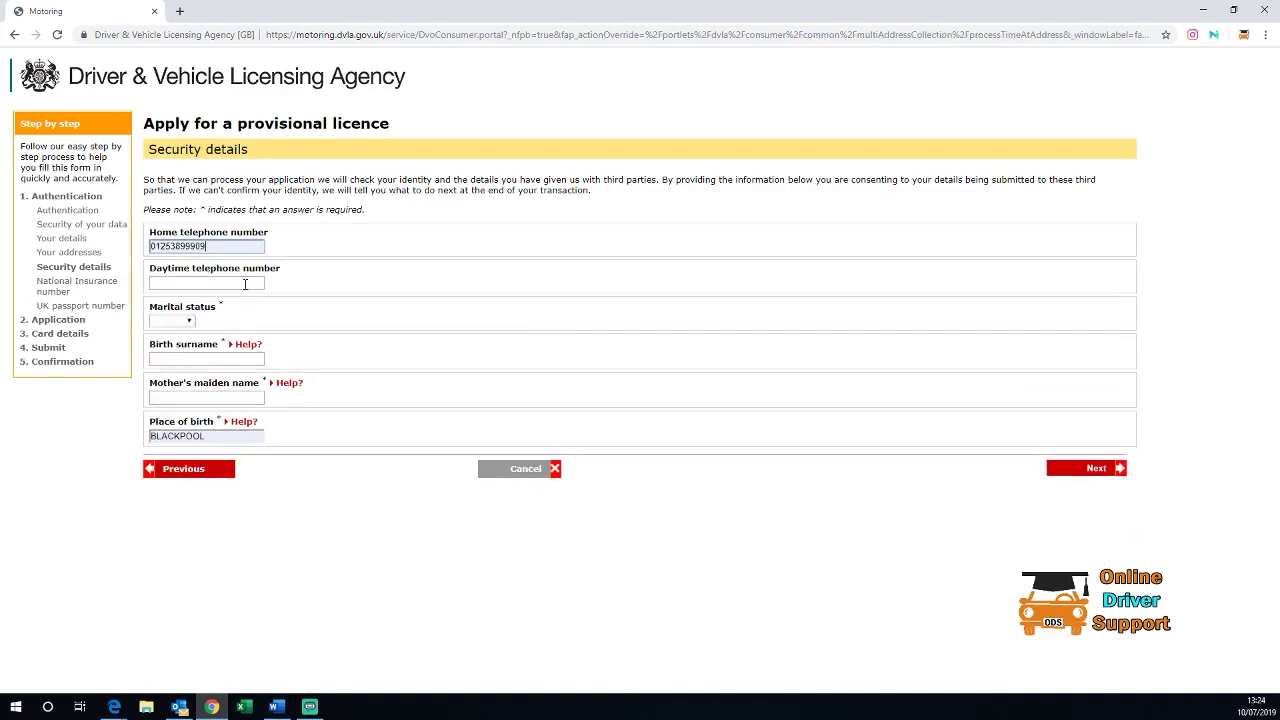
pyautogui.click(189, 321)
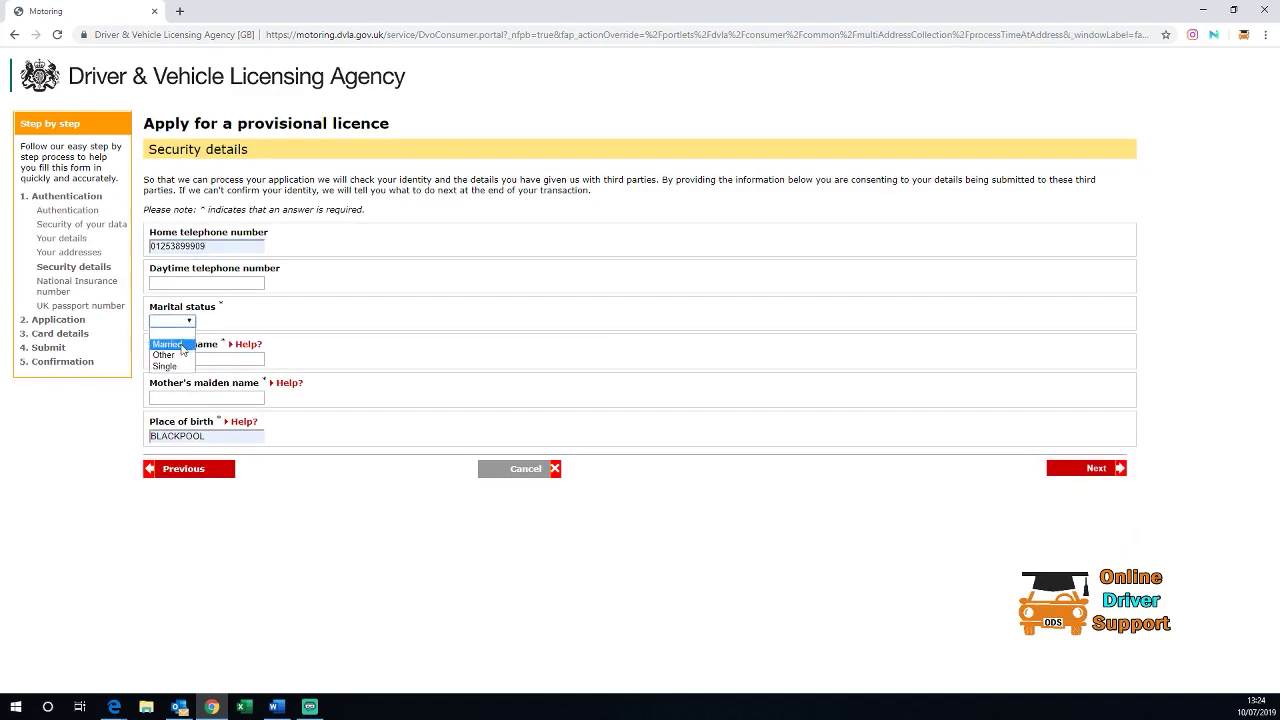
pyautogui.click(166, 344)
# Fill in the applicant's birth surname and mother's maiden name, and submit the security details
pyautogui.click(199, 357)
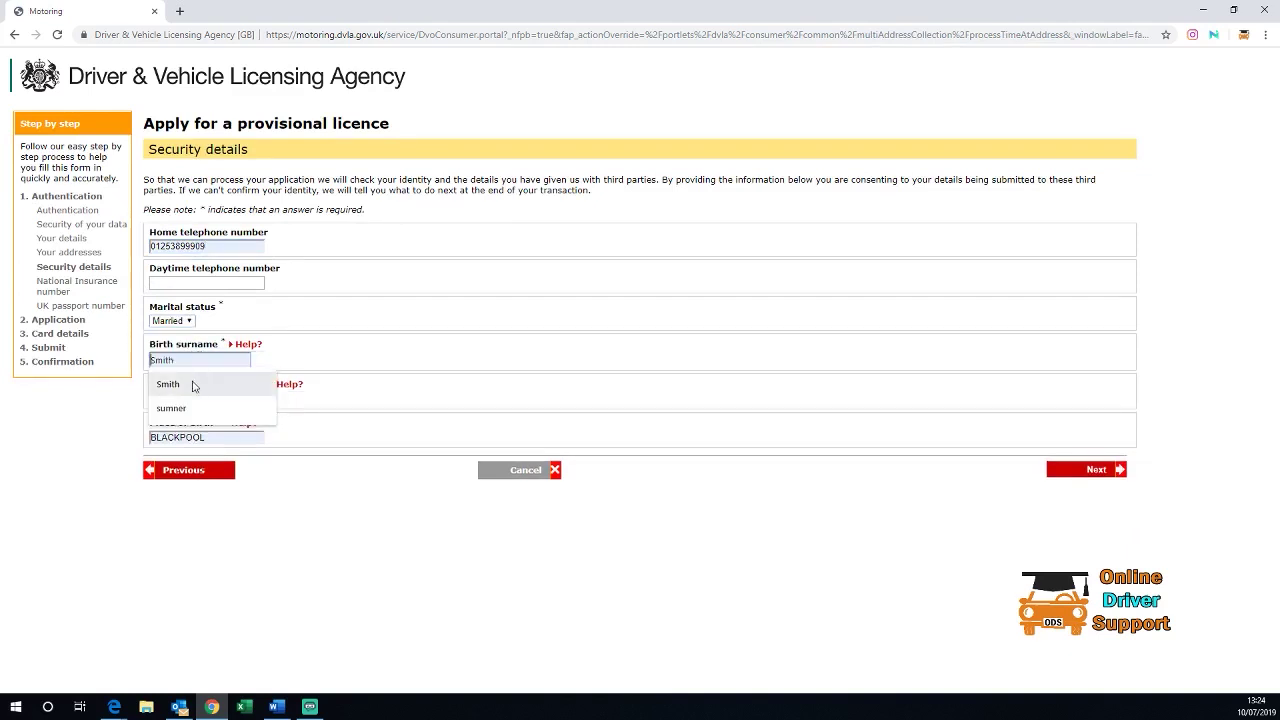
pyautogui.click(172, 408)
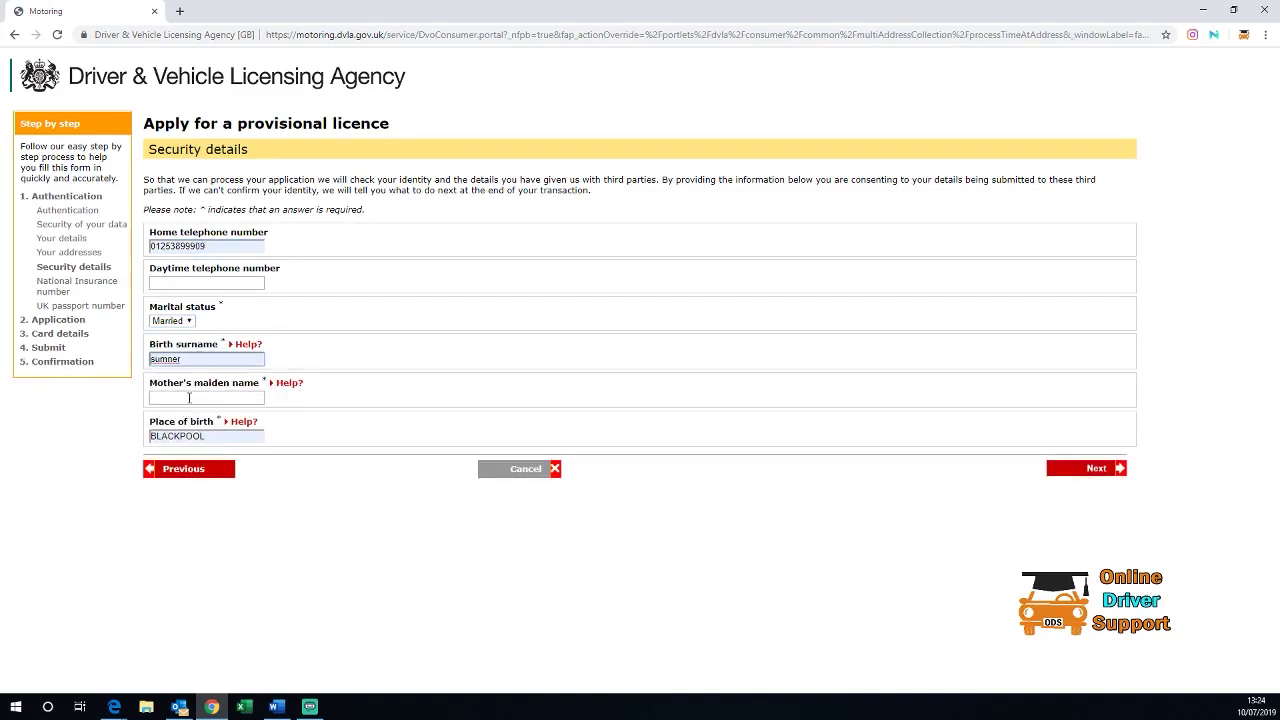
pyautogui.click(189, 397)
pyautogui.click(190, 424)
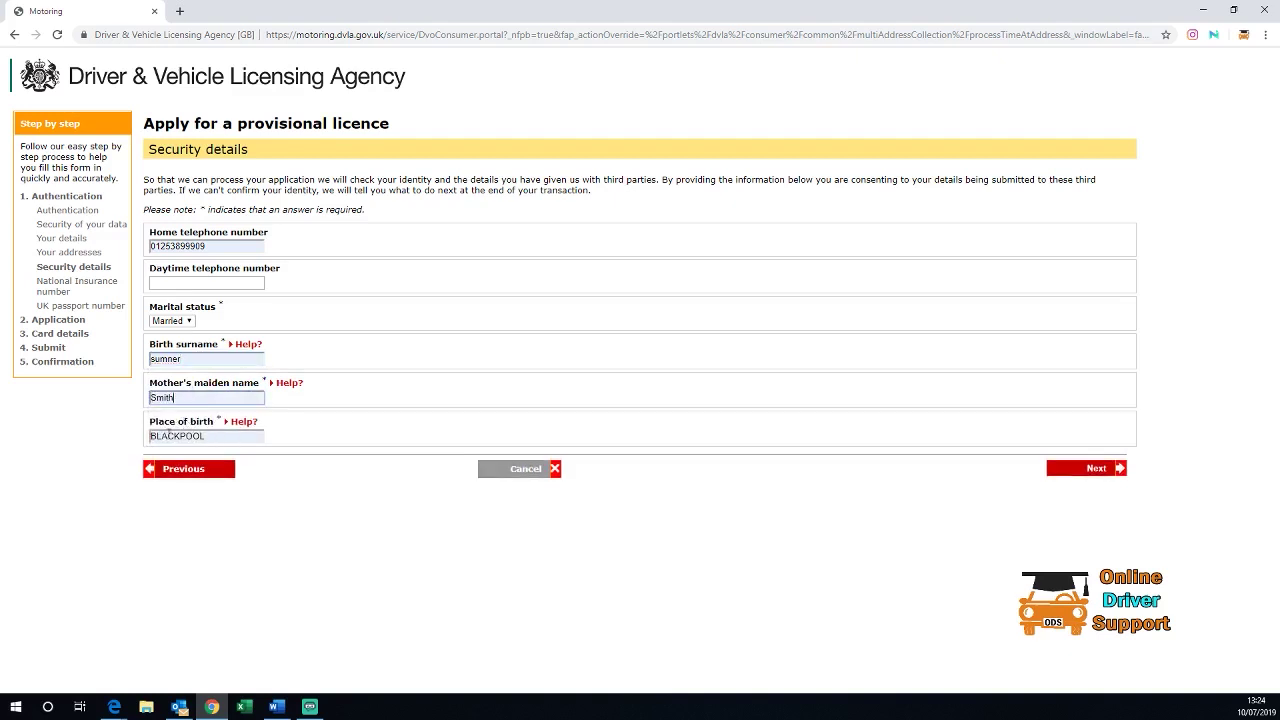
pyautogui.click(1085, 472)
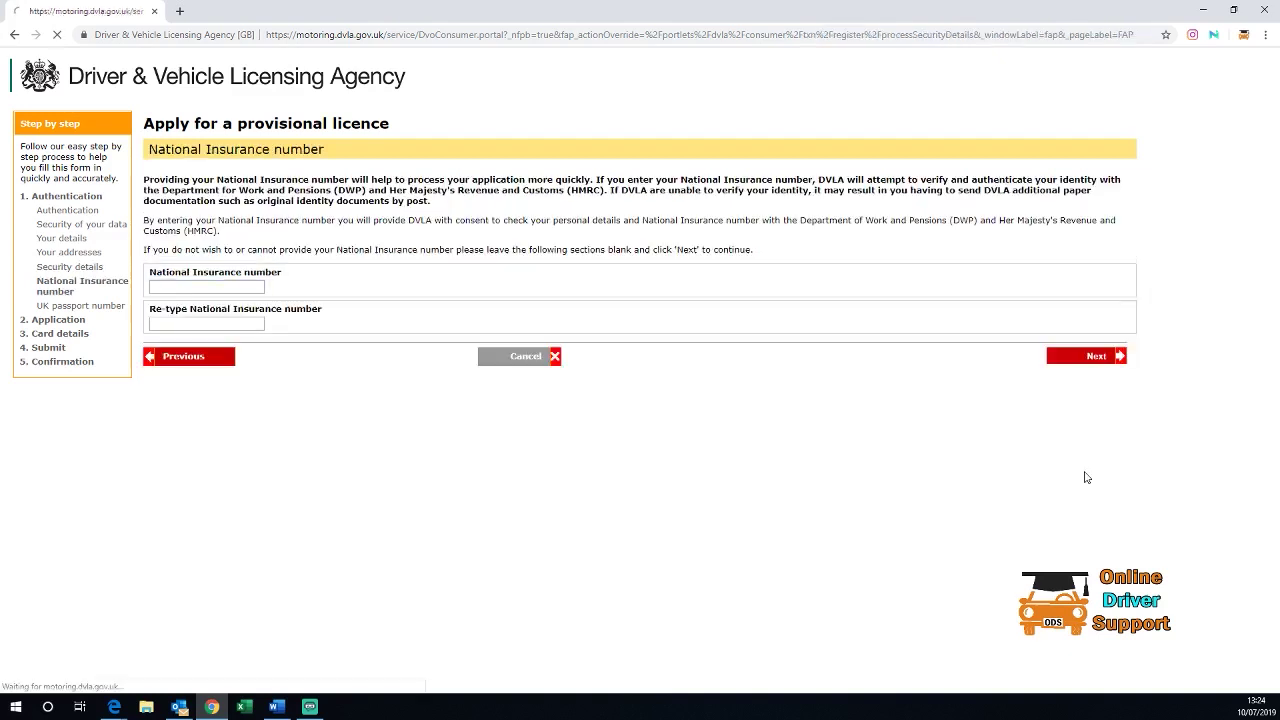
# Enter the applicant's National Insurance number in both the original and re-type fields, and submit it
pyautogui.click(207, 287)
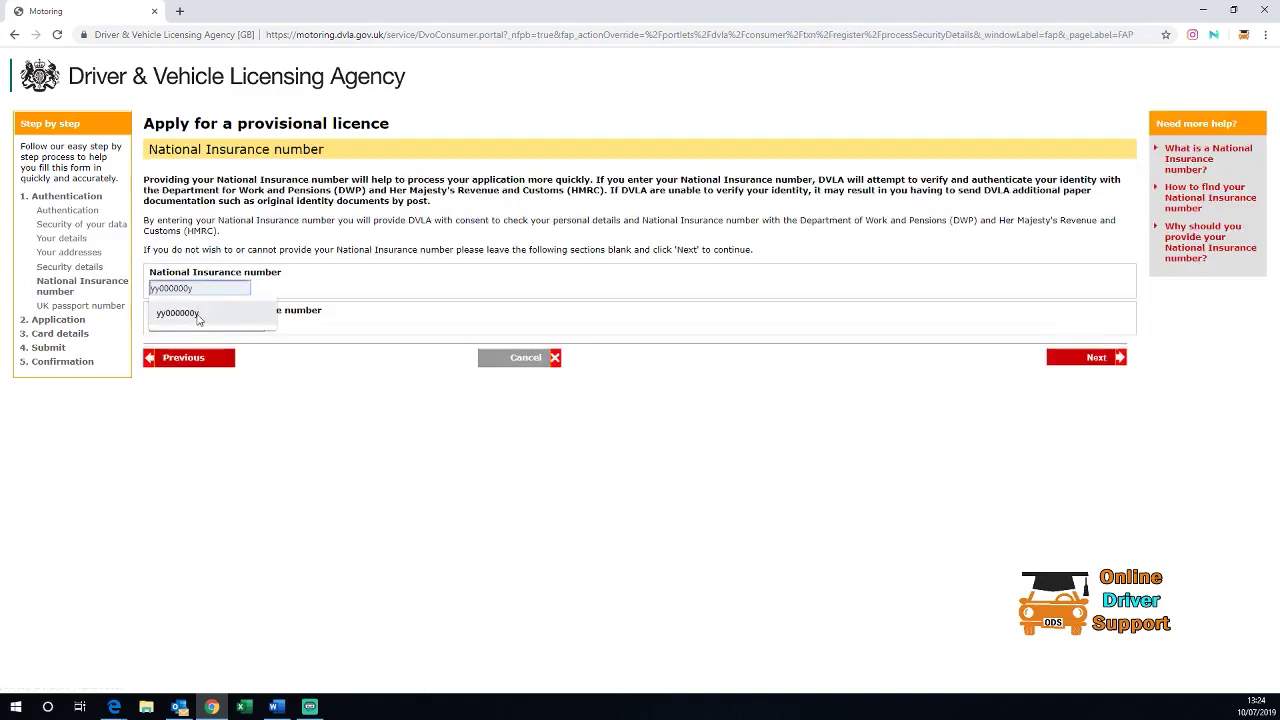
pyautogui.click(178, 313)
pyautogui.click(200, 324)
pyautogui.click(186, 350)
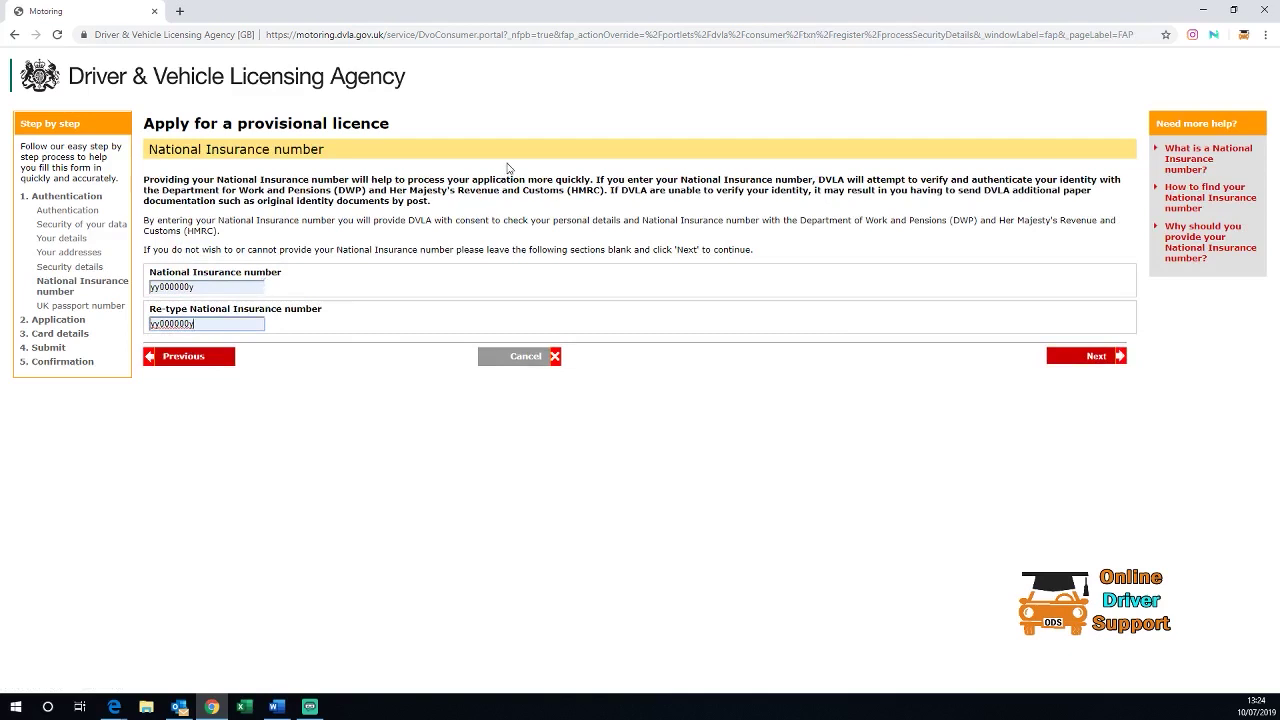
pyautogui.click(1091, 360)
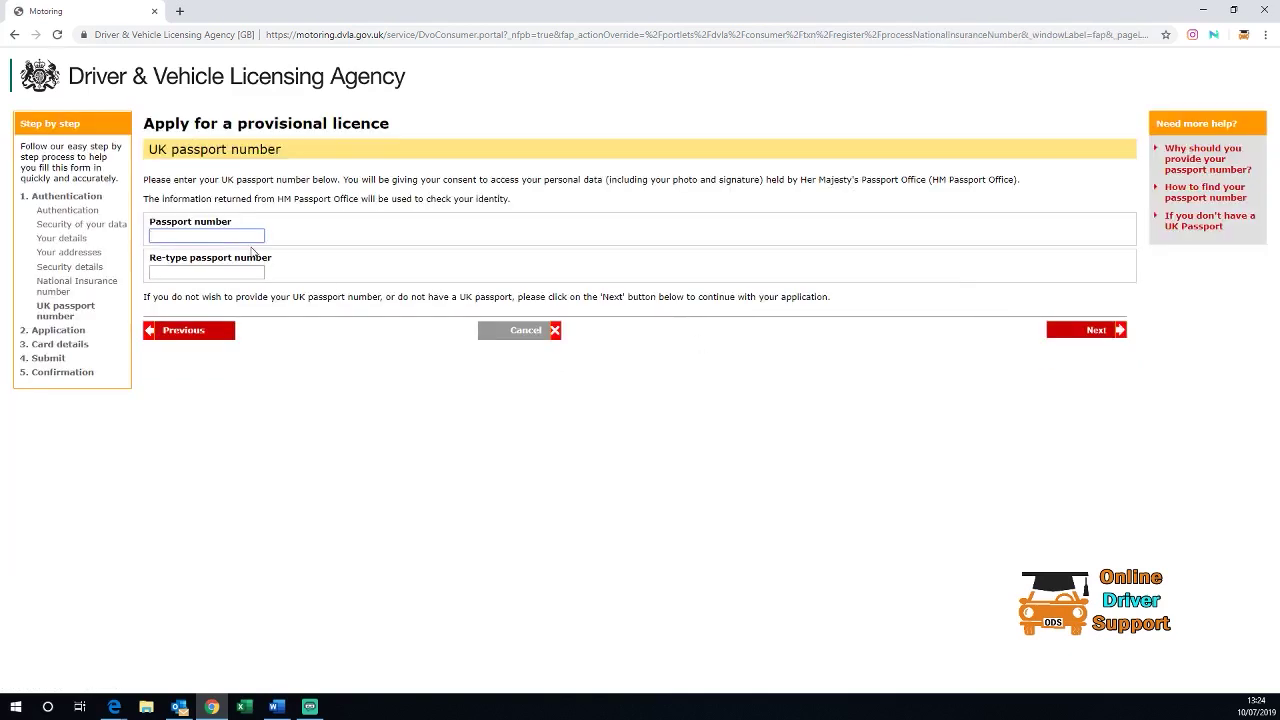
# Enter the applicant's UK passport number, copy it into the re-type field, and submit it
pyautogui.click(238, 237)
pyautogui.click(225, 264)
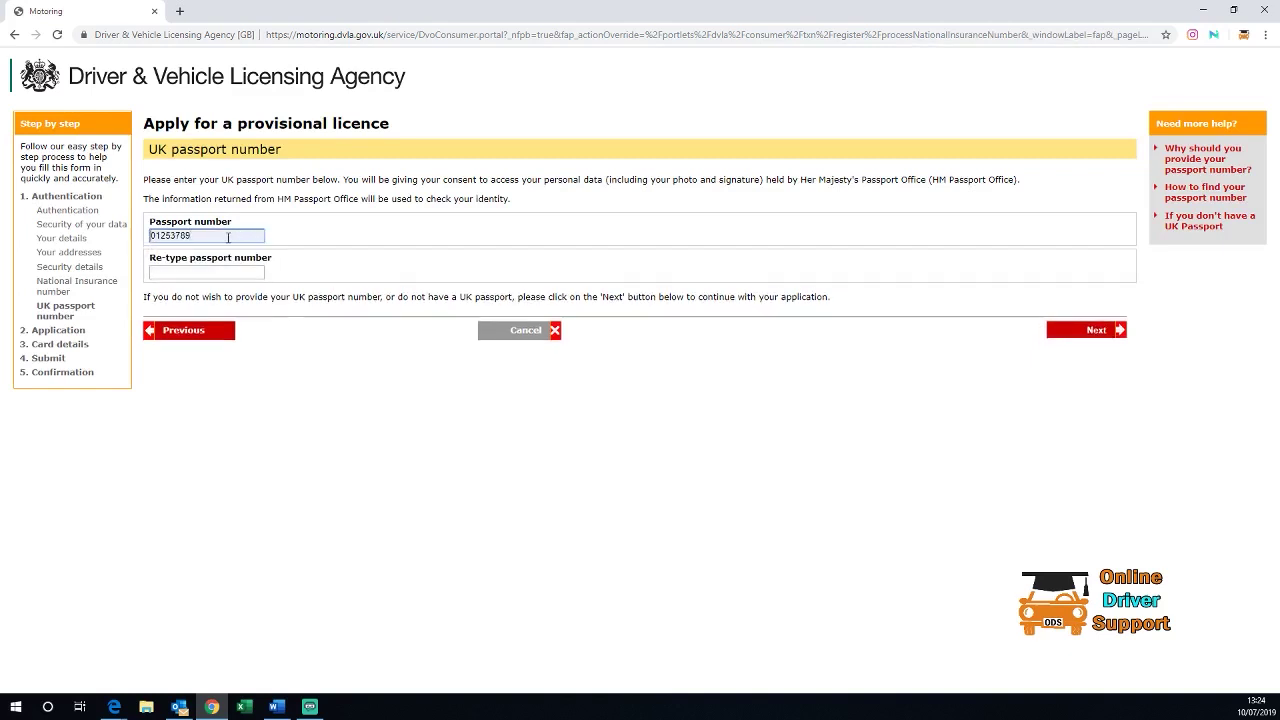
pyautogui.write('0')
pyautogui.hotkey('ctrl', 'a')
pyautogui.hotkey('ctrl', 'c')
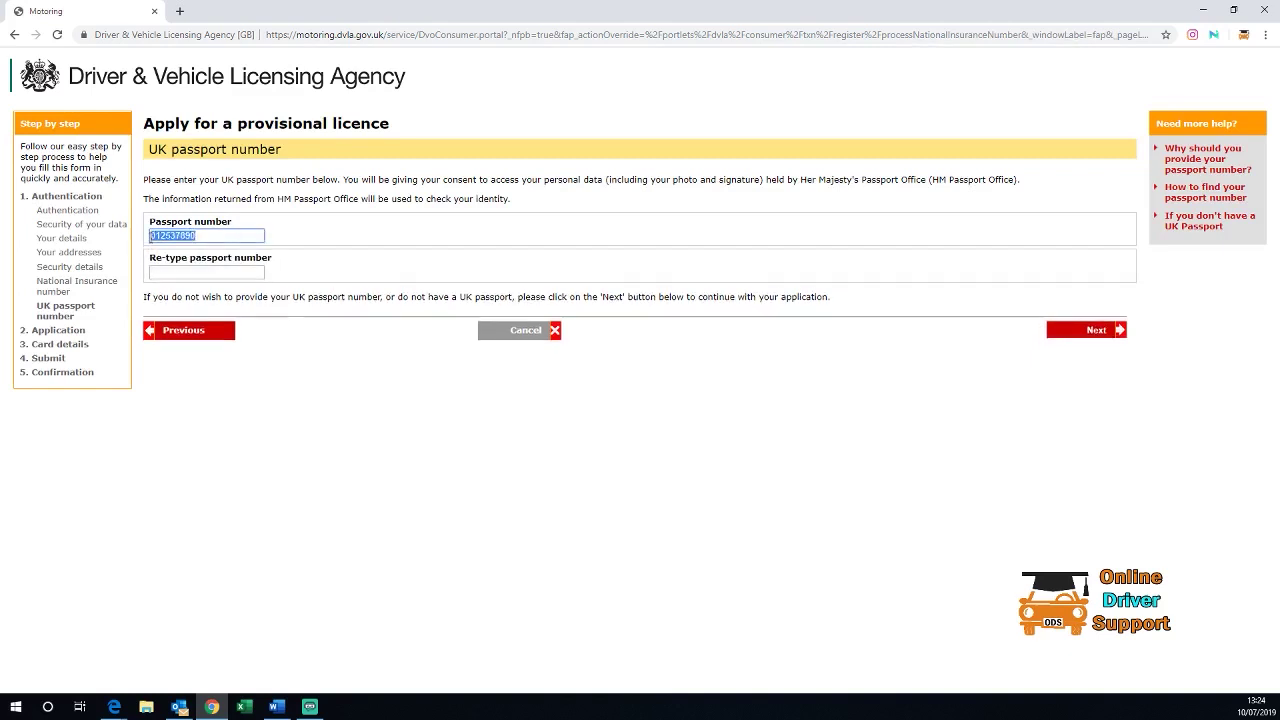
pyautogui.click(162, 270)
pyautogui.hotkey('ctrl', 'v')
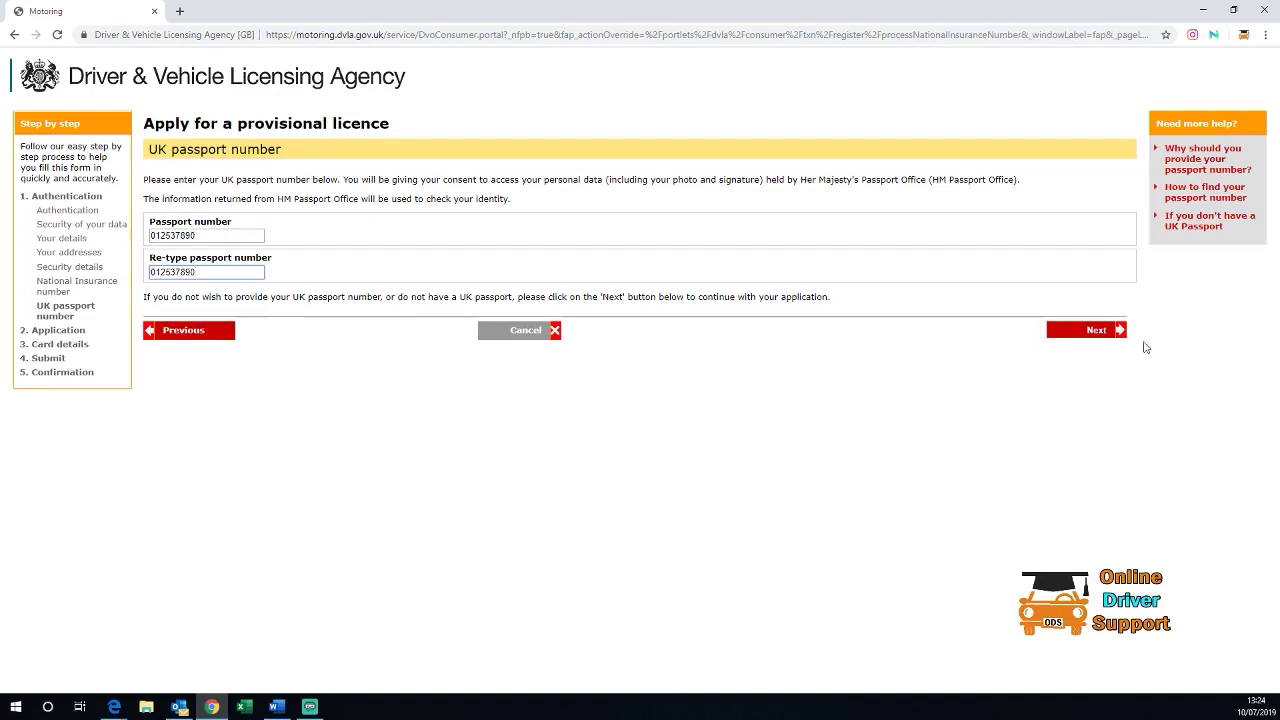
pyautogui.click(1097, 333)
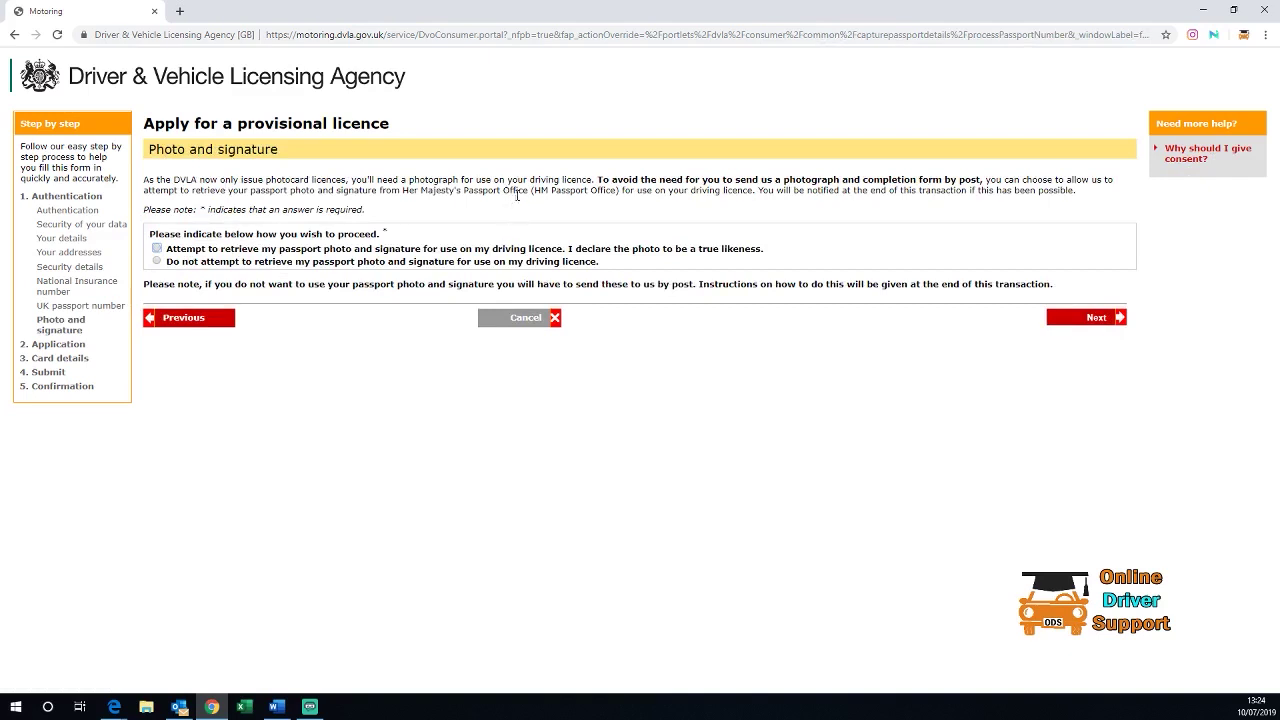
# Consent to retrieving the passport photo and signature for use on the driving licence, and continue
pyautogui.click(157, 249)
pyautogui.click(1082, 319)
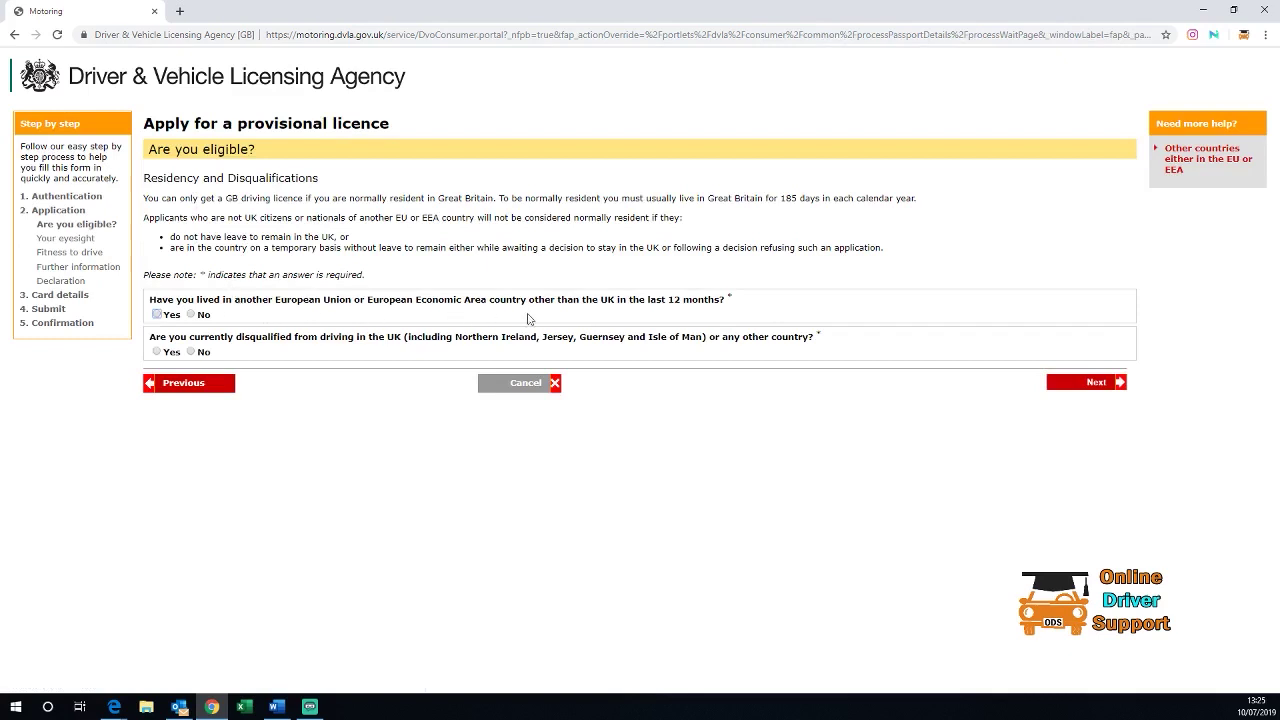
# Answer No to having lived in another EU or EEA country and No to being disqualified from driving, and continue
pyautogui.click(191, 315)
pyautogui.click(191, 354)
pyautogui.click(1091, 386)
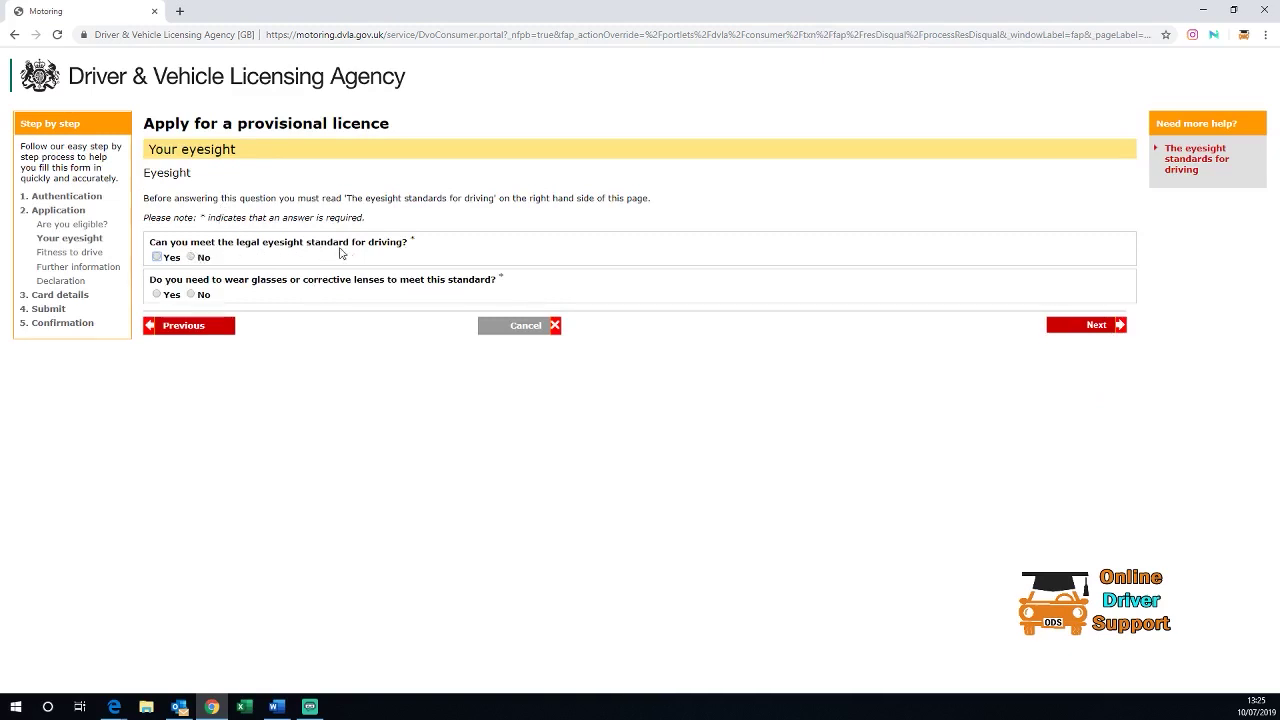
# Answer Yes to meeting the legal eyesight standard and No to needing glasses or corrective lenses, and continue
pyautogui.click(157, 257)
pyautogui.click(190, 295)
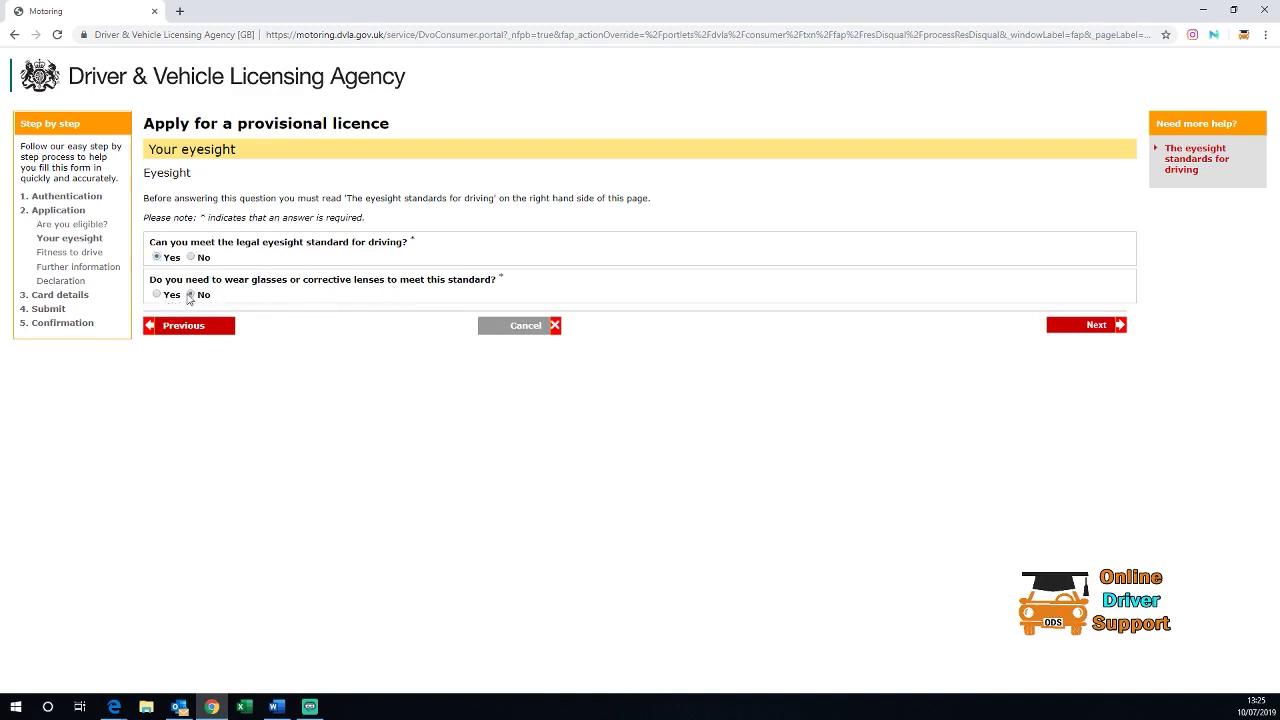
pyautogui.click(1097, 327)
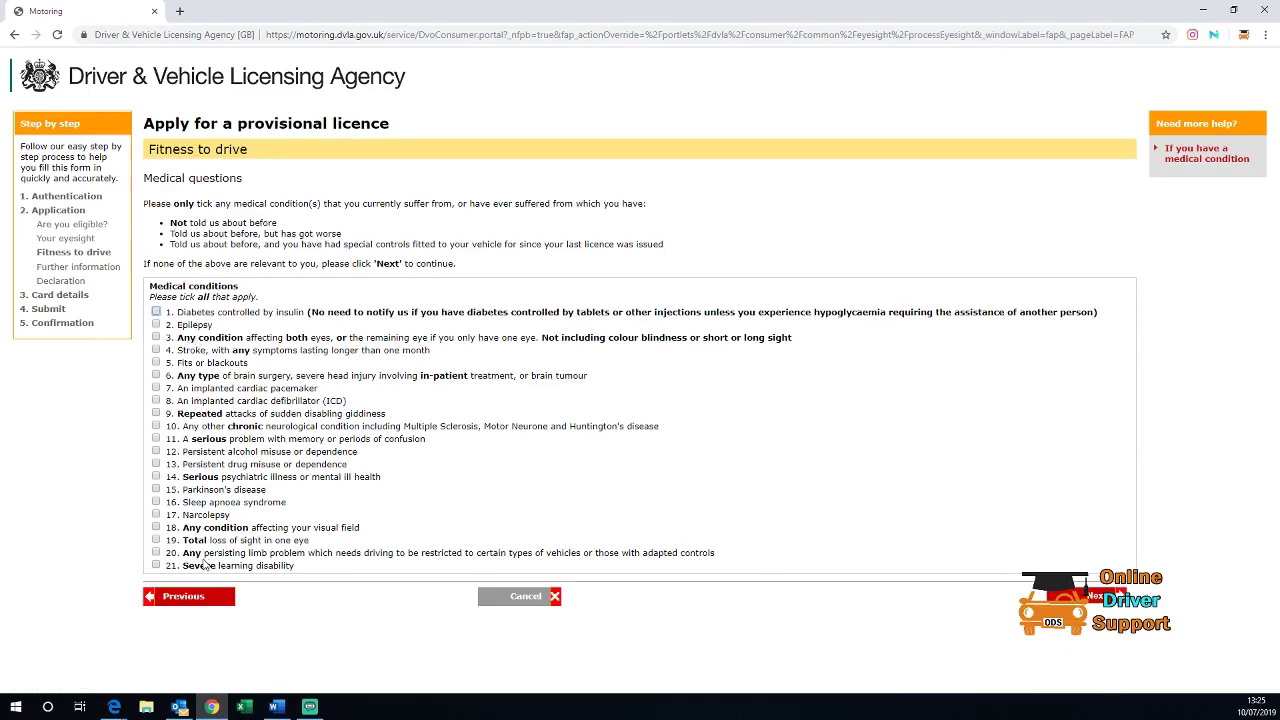
# Leave all medical conditions unselected, confirm the declaration of never having had any of them, and continue
pyautogui.click(1092, 600)
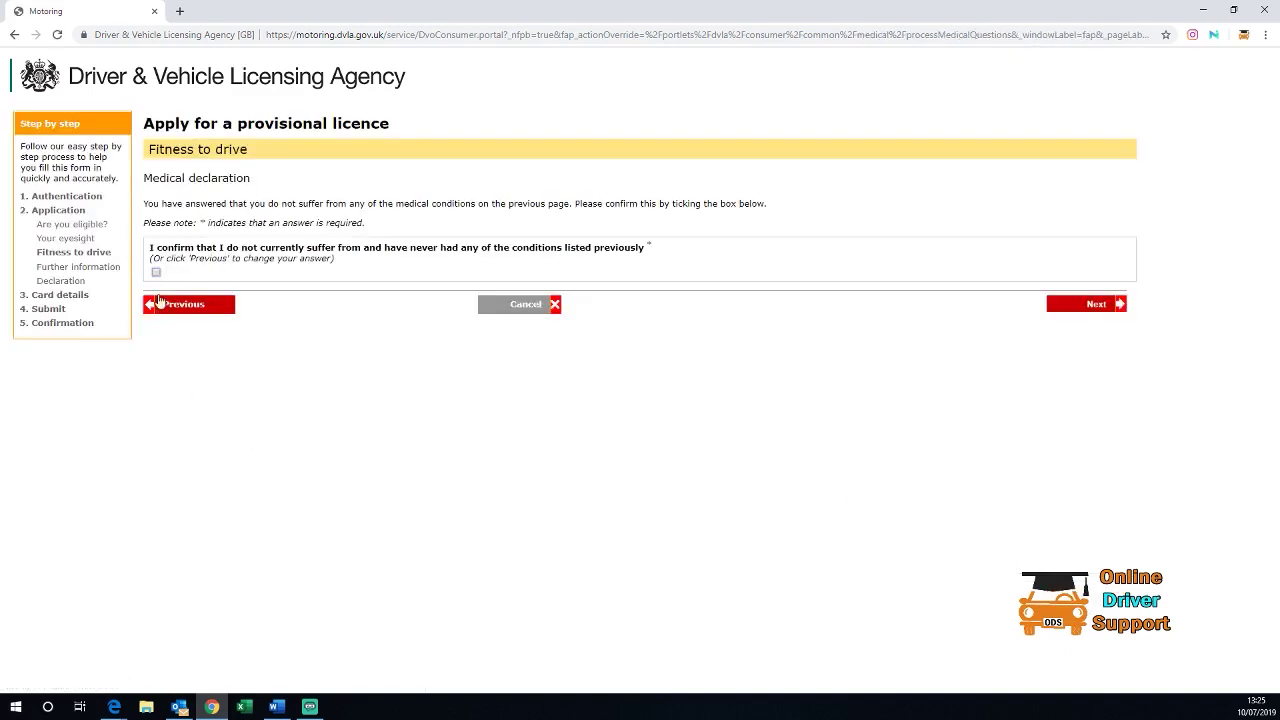
pyautogui.click(156, 272)
pyautogui.click(1095, 305)
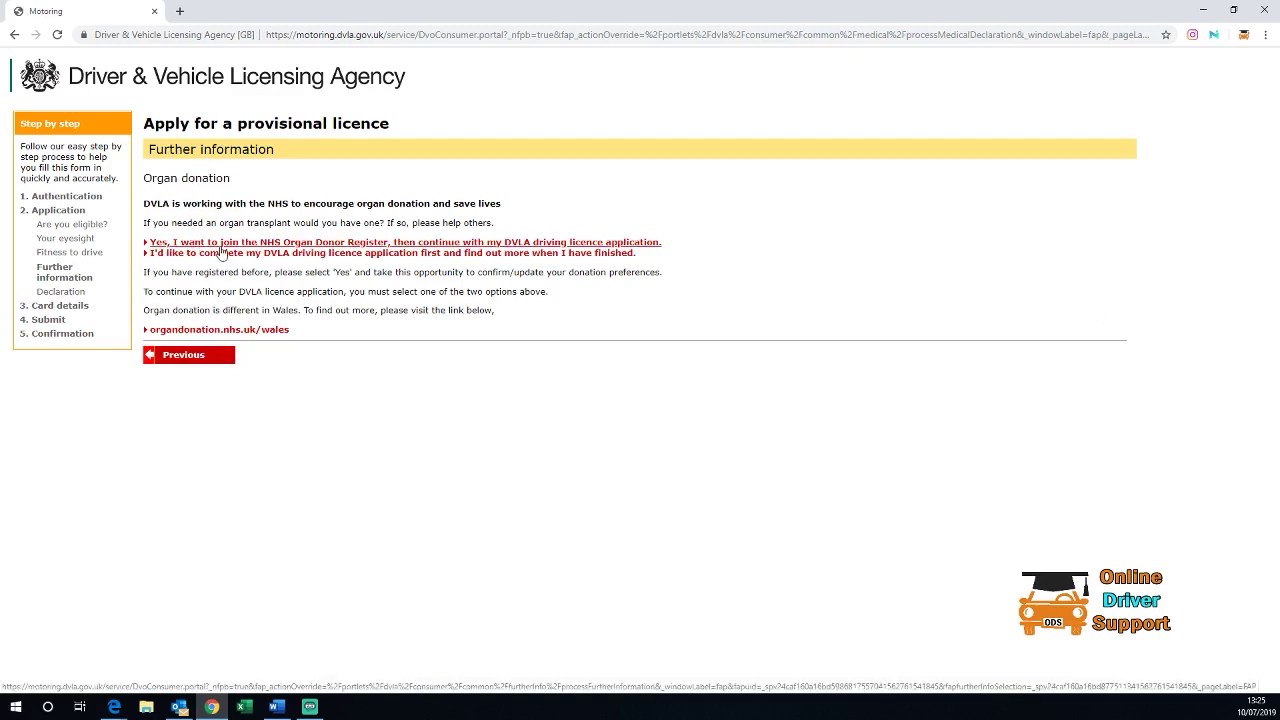
# Choose to complete the licence application before finding out about organ donation, then enter and confirm the applicant's email address and submit it
pyautogui.click(295, 256)
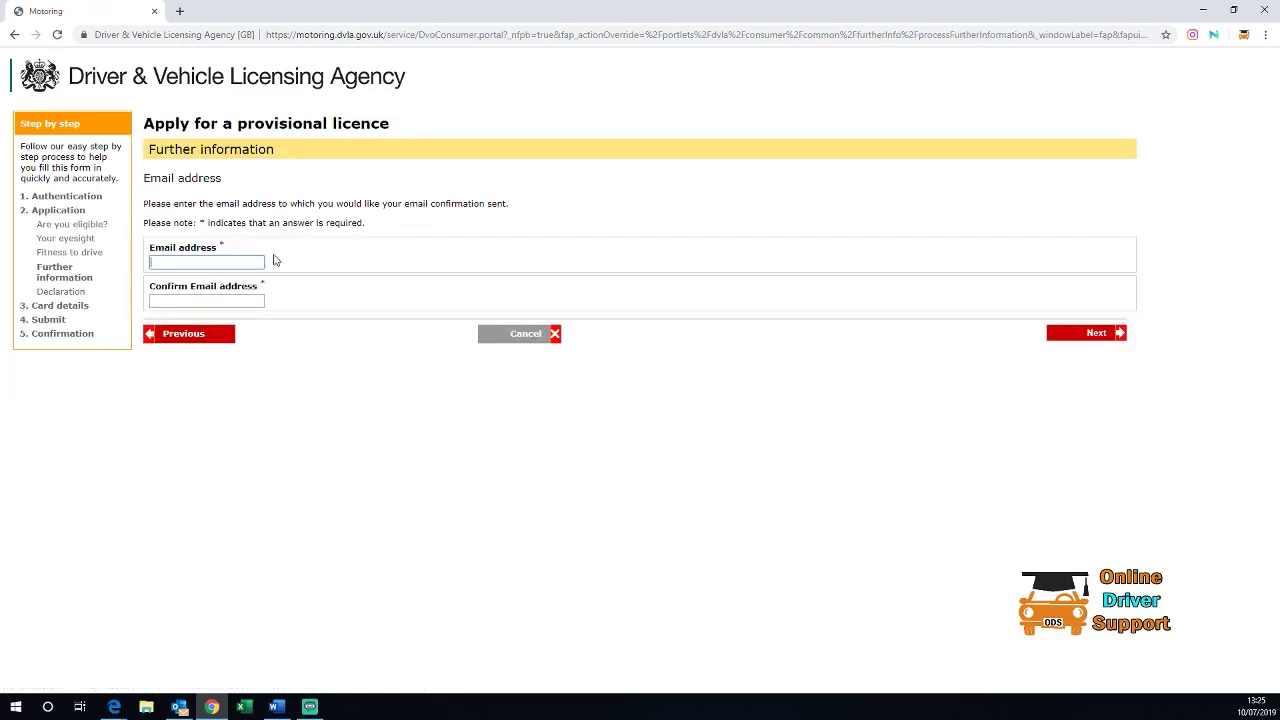
pyautogui.click(250, 263)
pyautogui.click(223, 287)
pyautogui.click(215, 301)
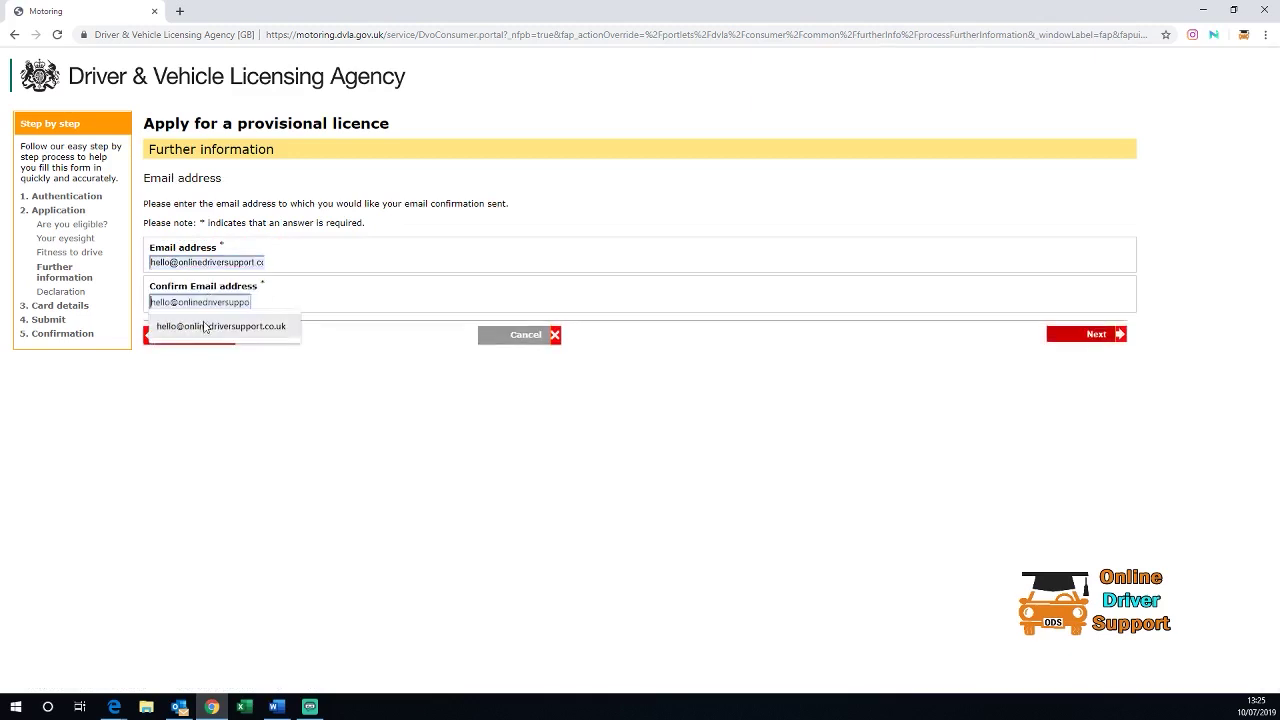
pyautogui.click(204, 327)
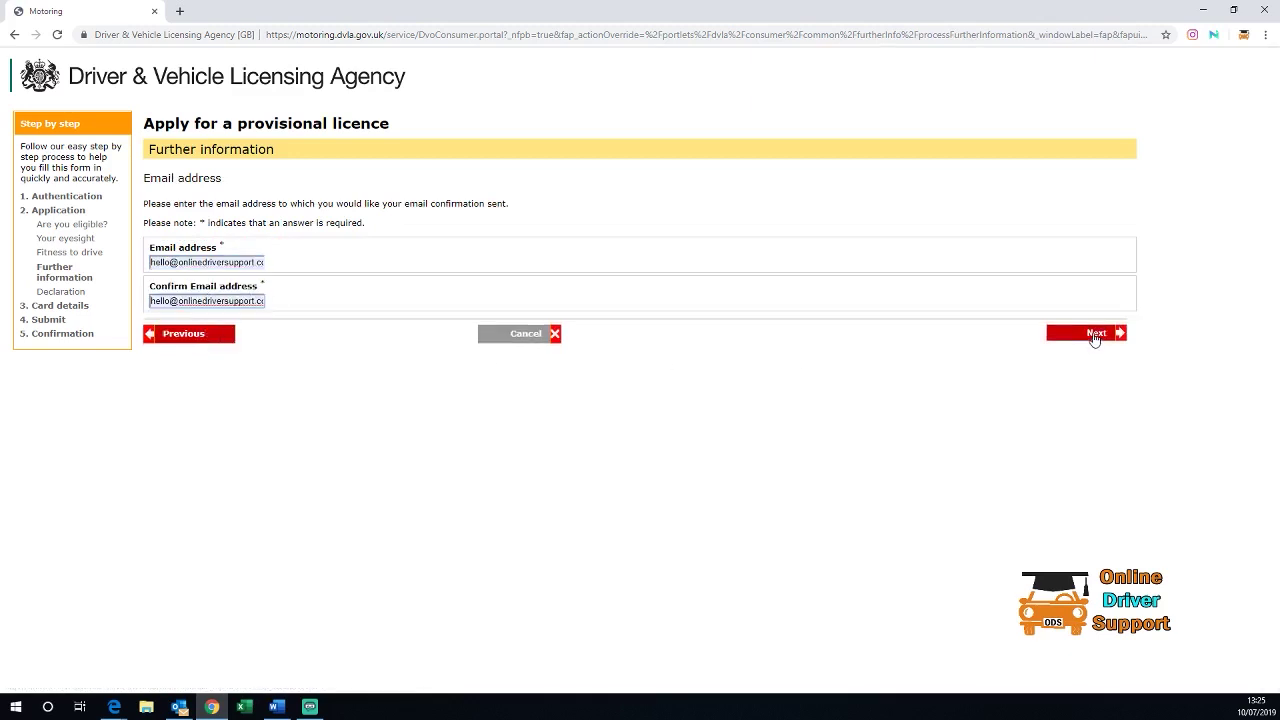
pyautogui.click(1095, 335)
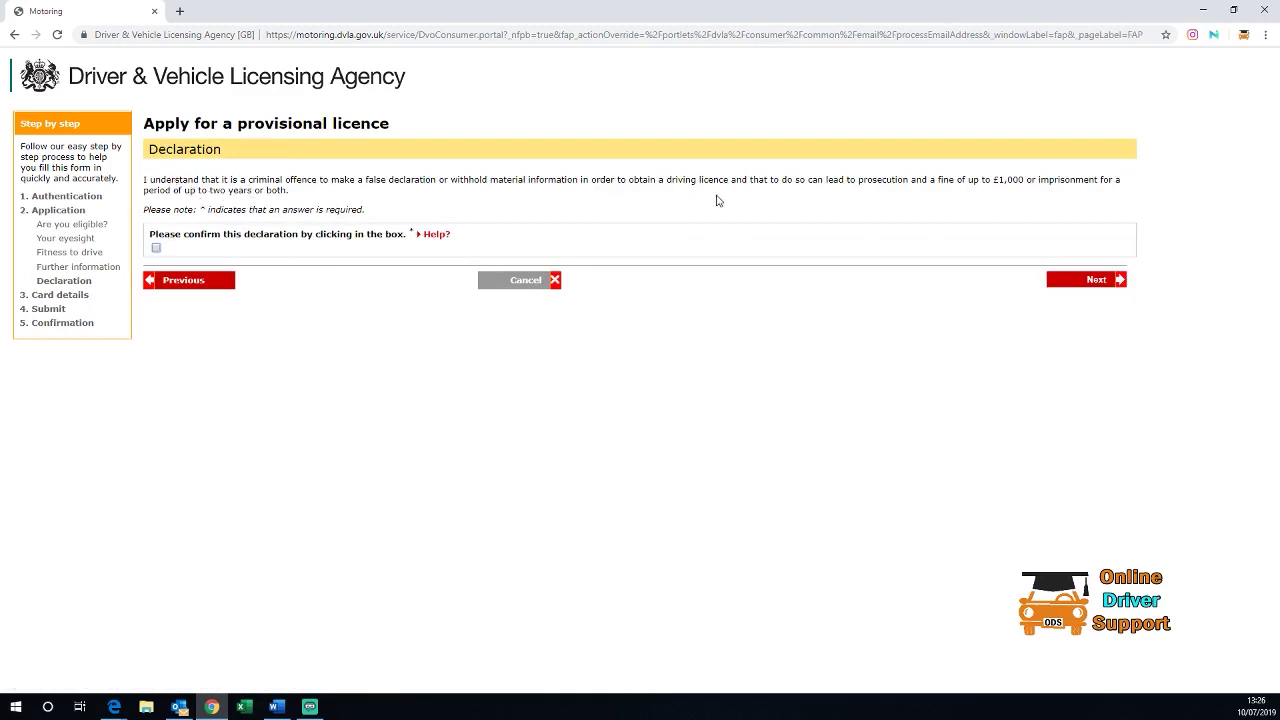
# Confirm the declaration about false statements and withheld information, and continue
pyautogui.click(156, 248)
pyautogui.click(1094, 282)
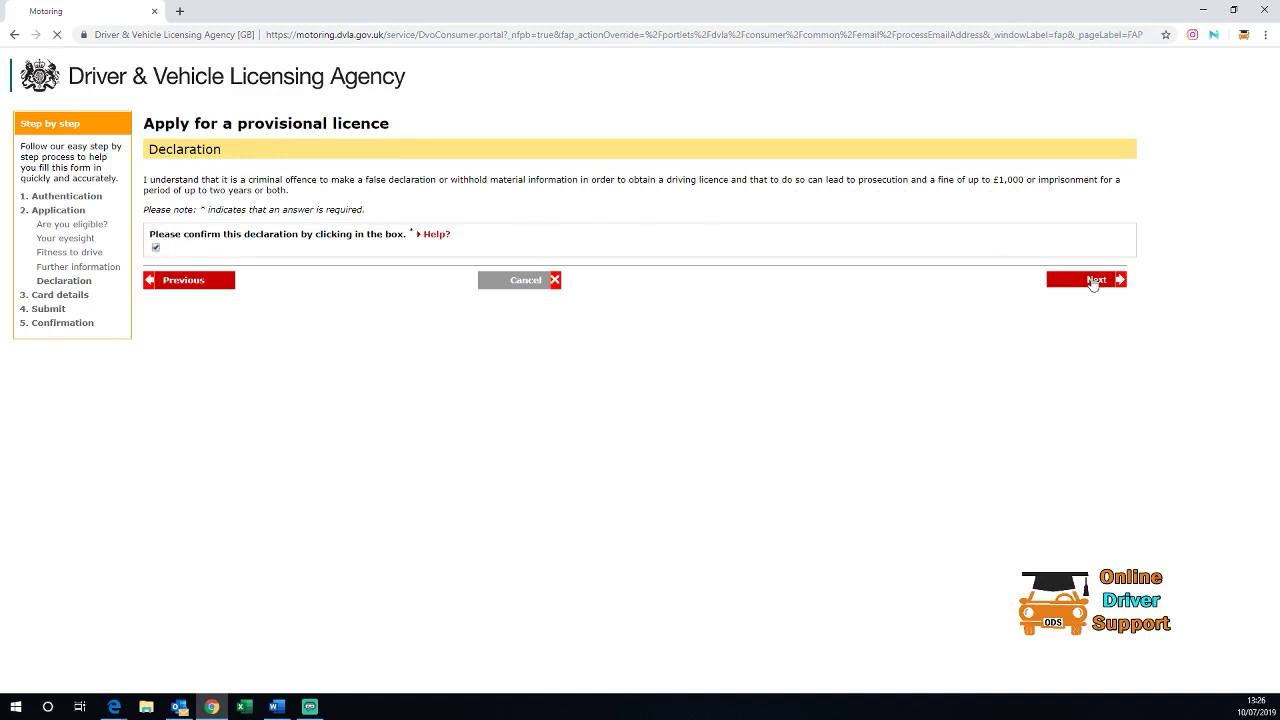